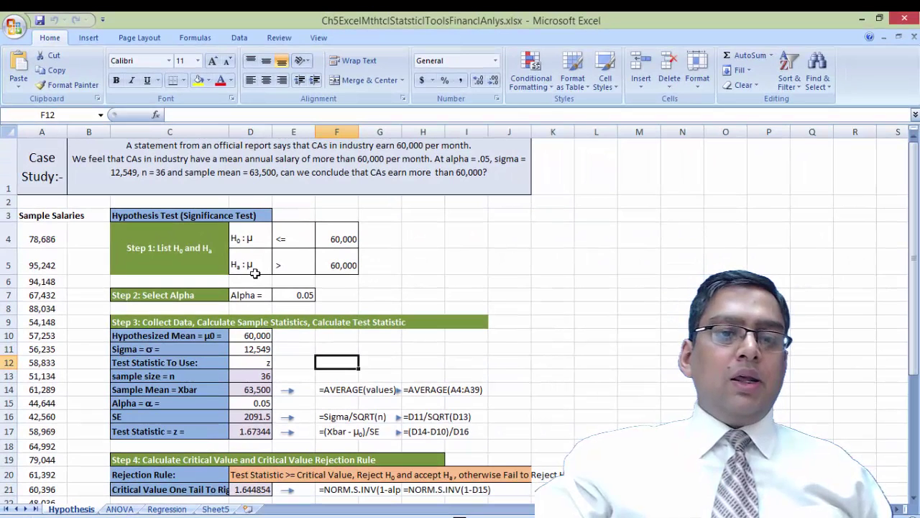
Examine the sample salaries and the formulas behind the standard error, z test statistic and one-tail critical value.
drag(47, 240, 30, 478)
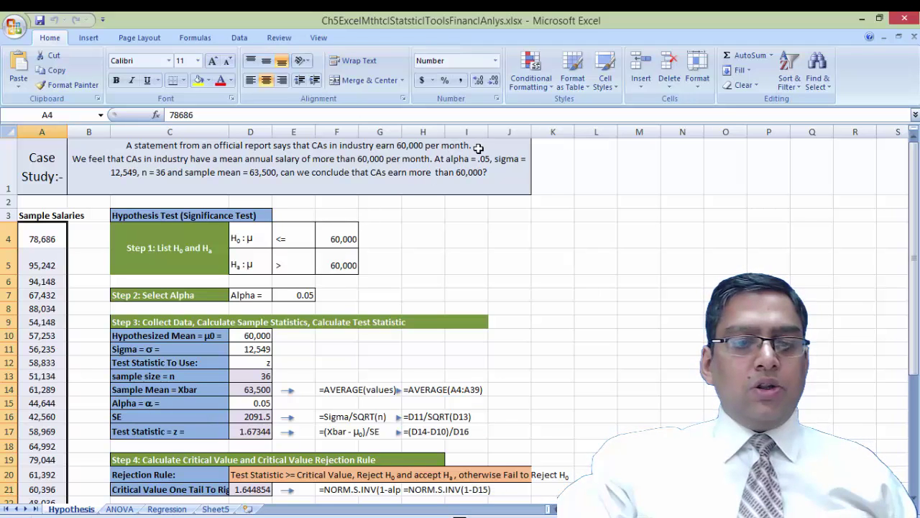
click(248, 417)
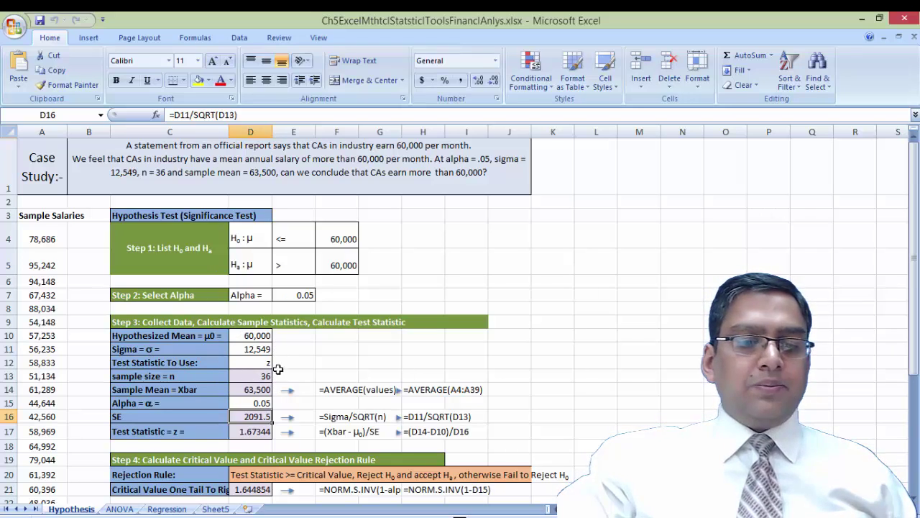
click(261, 434)
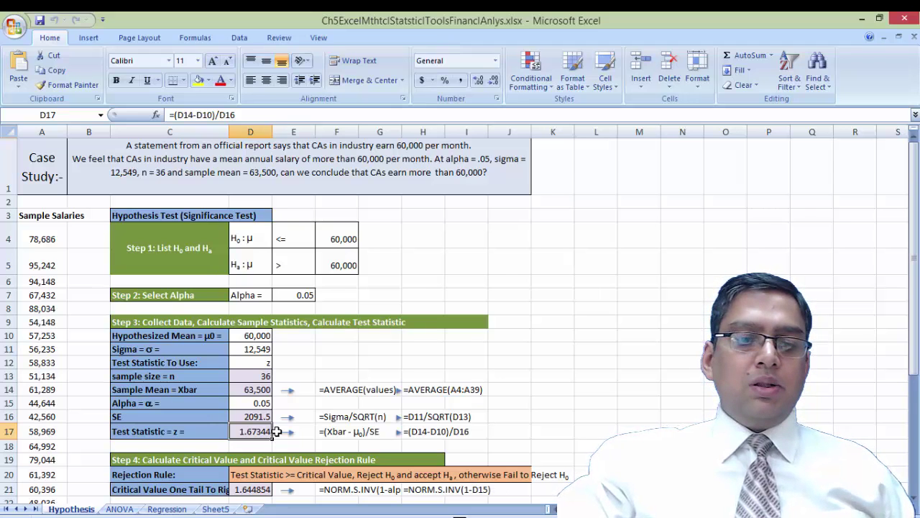
scroll(275, 430, down, 1)
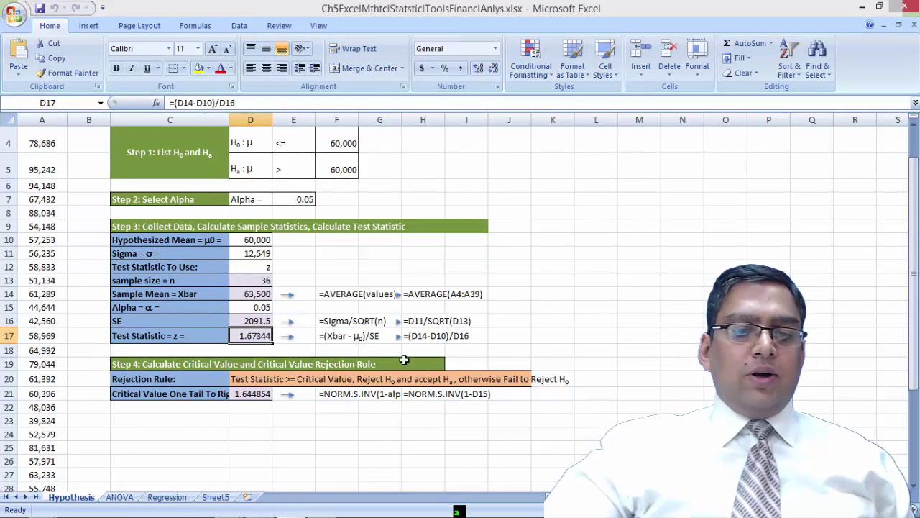
click(243, 394)
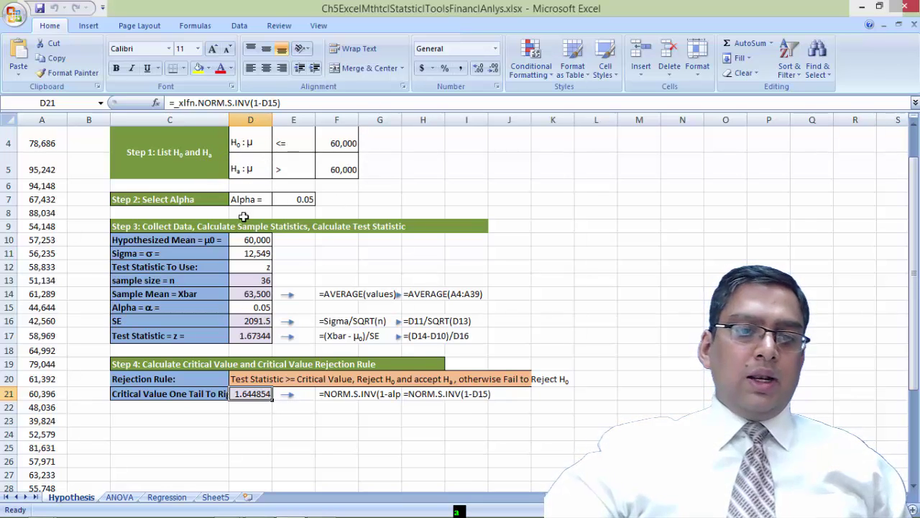
scroll(56, 144, up, 1)
click(48, 216)
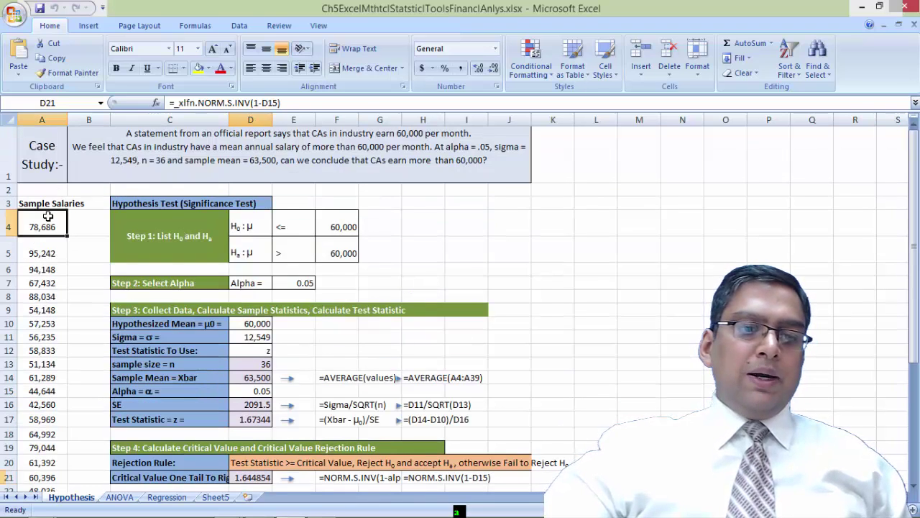
drag(48, 215, 48, 465)
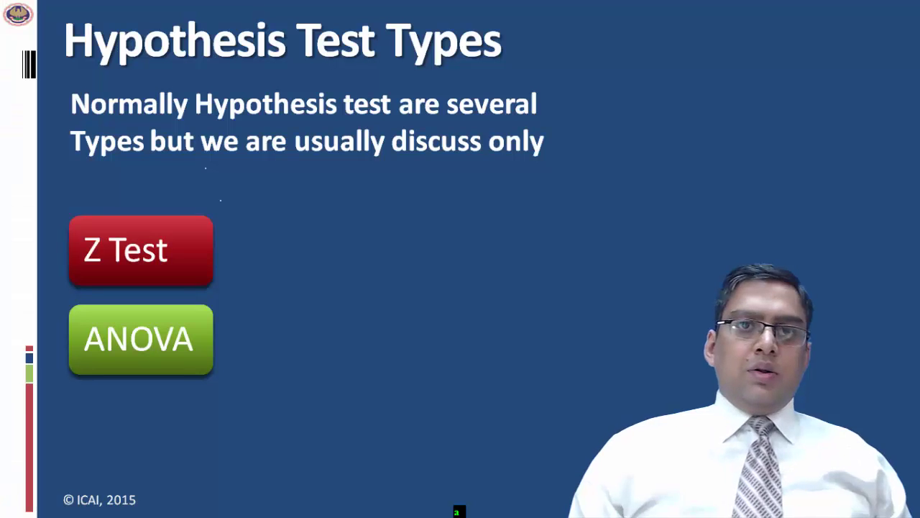
key(Right)
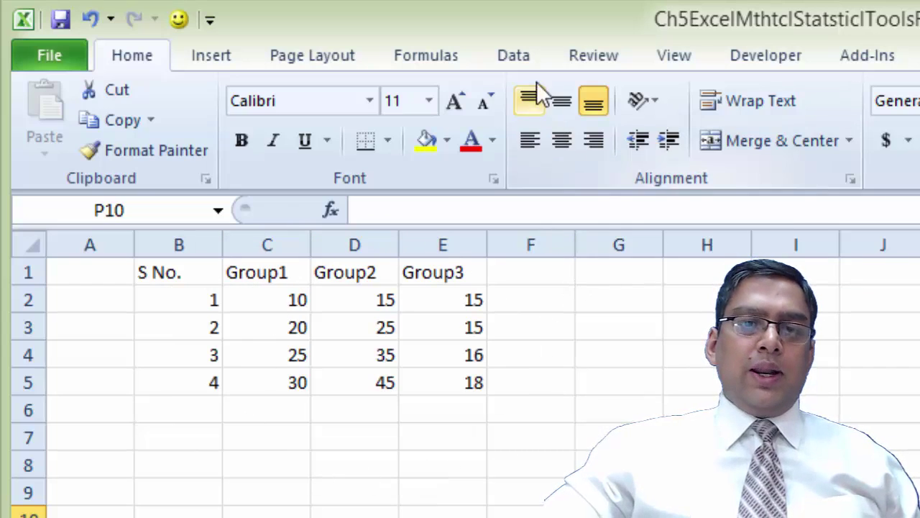
Set up an Anova: Single Factor analysis on range C1:E5, grouped by columns with labels in the first row.
click(524, 54)
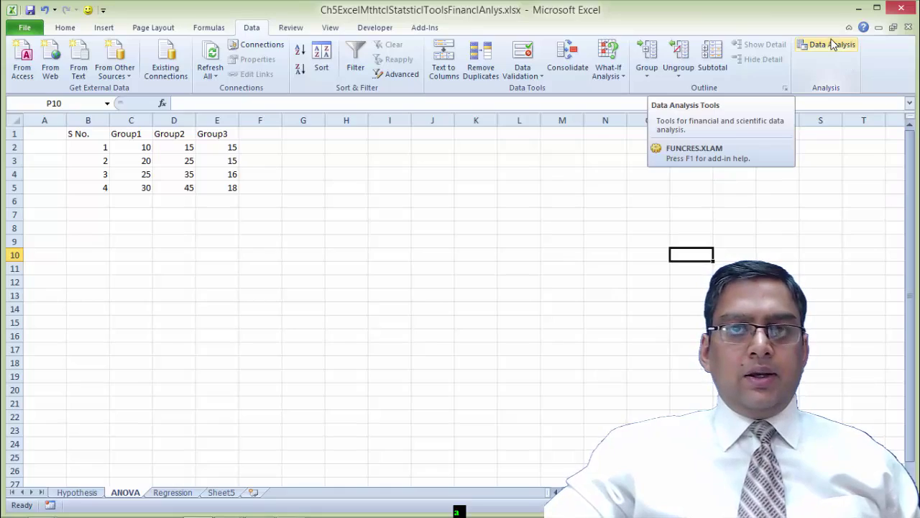
click(832, 45)
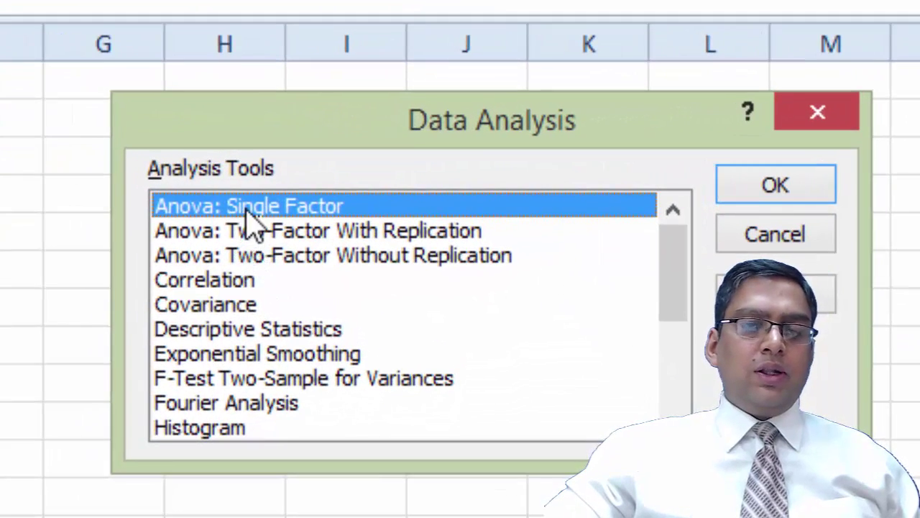
click(777, 191)
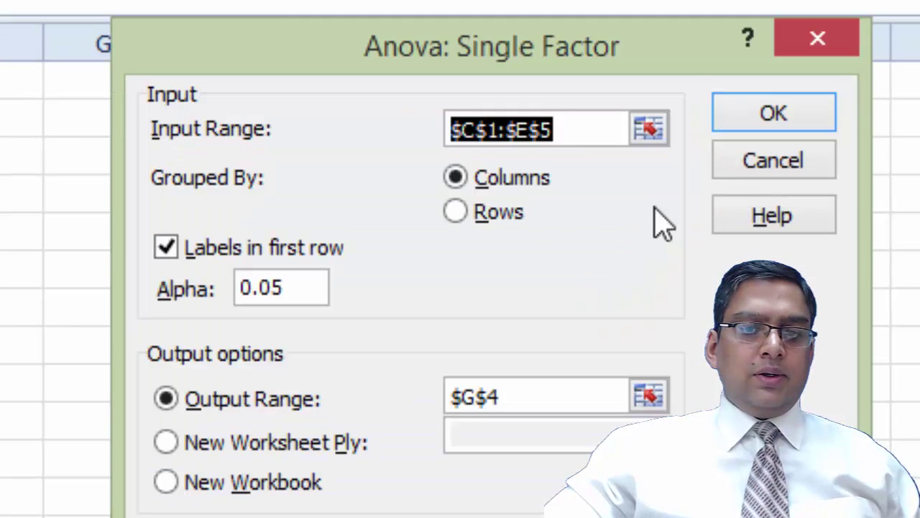
click(651, 133)
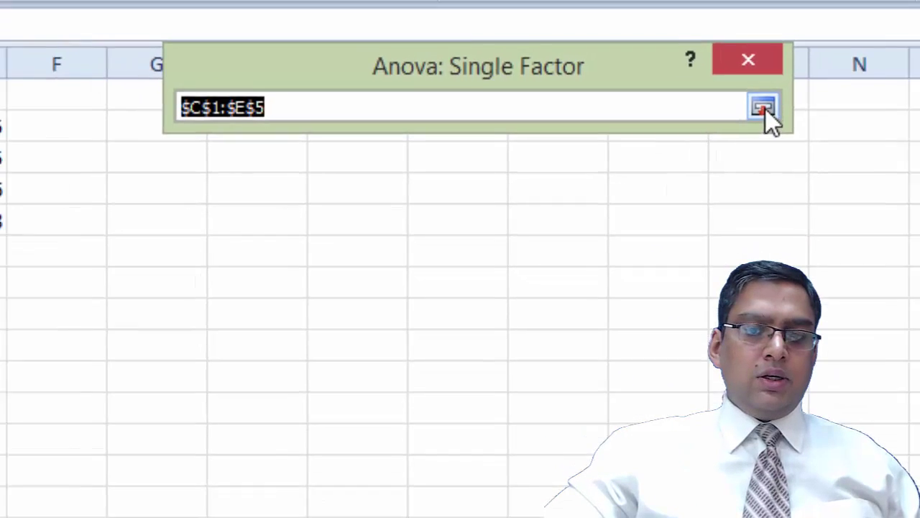
click(834, 94)
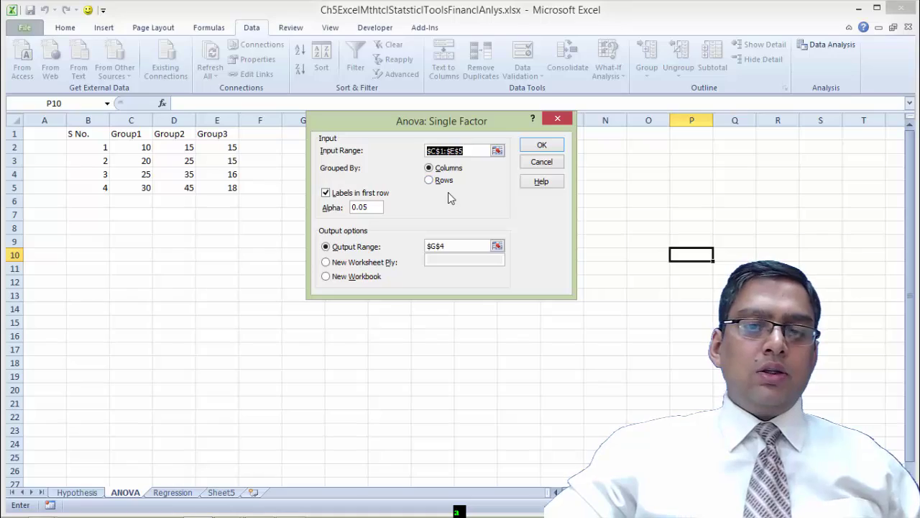
click(428, 179)
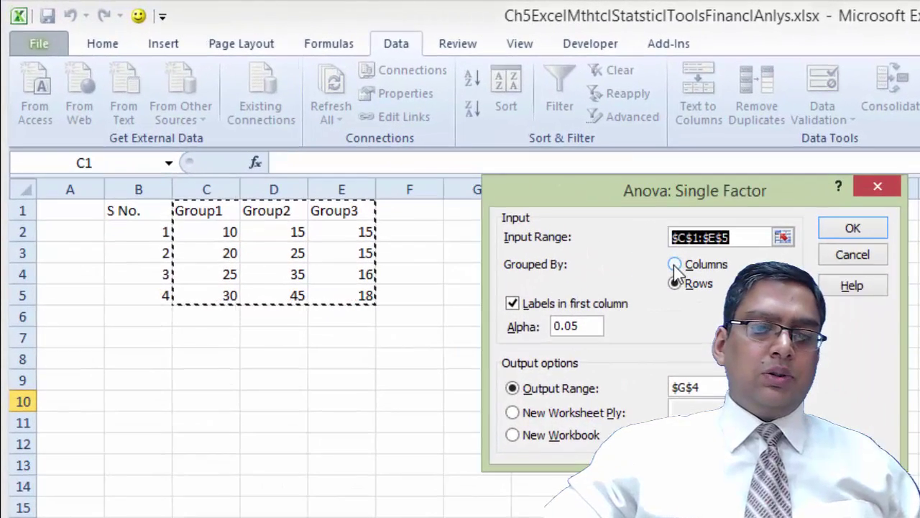
click(675, 264)
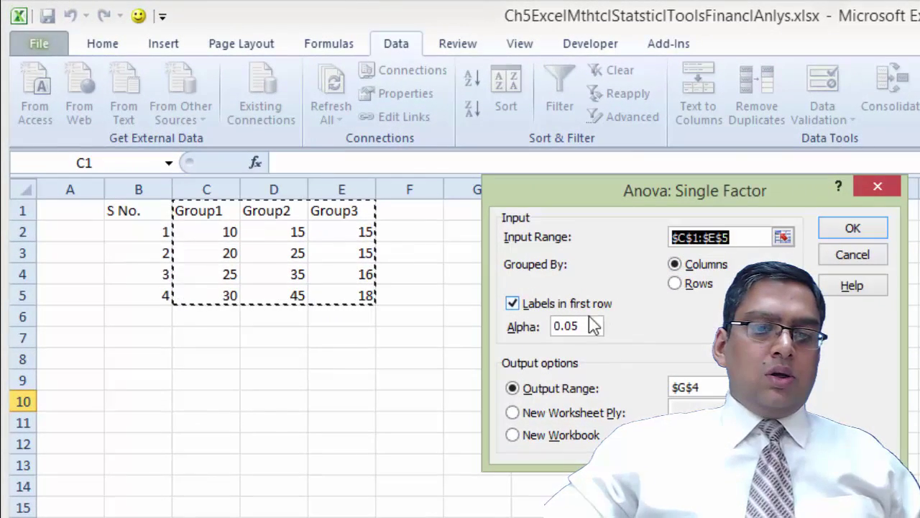
click(513, 305)
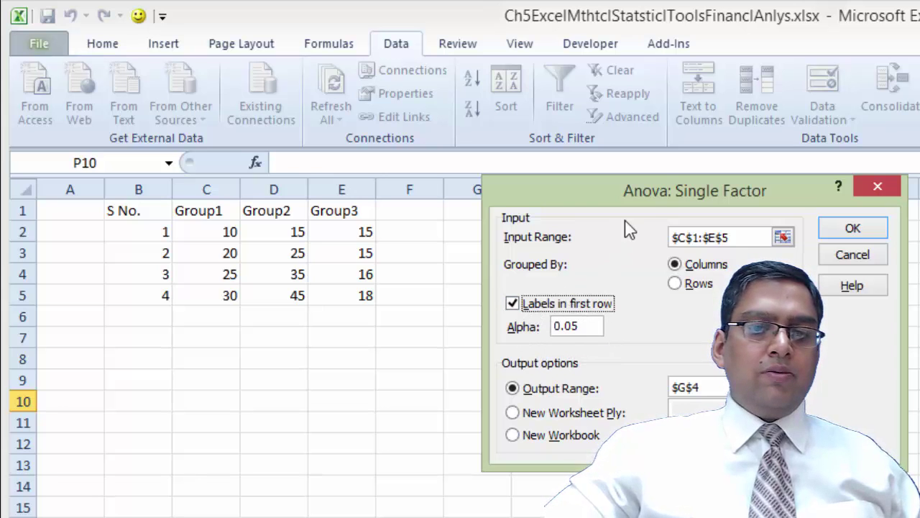
Set the ANOVA output range to cell G2 and run the analysis.
drag(663, 178, 282, 251)
click(402, 460)
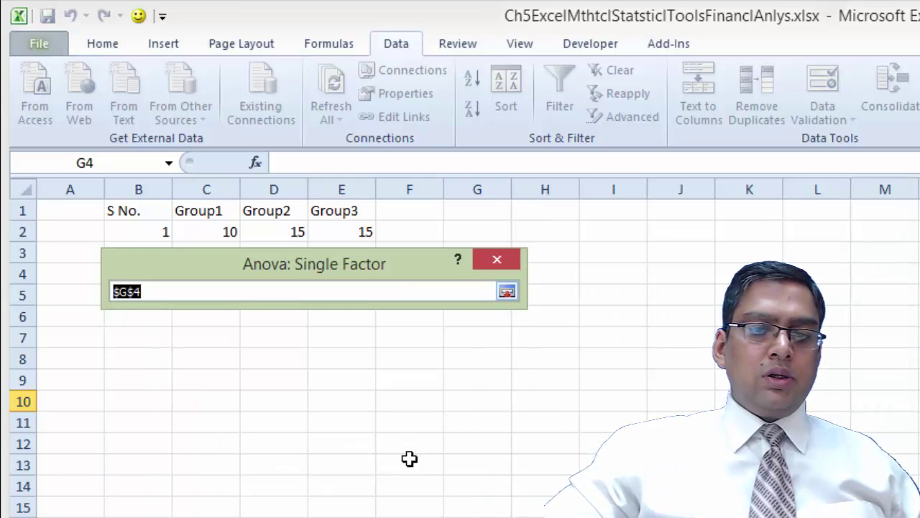
click(470, 230)
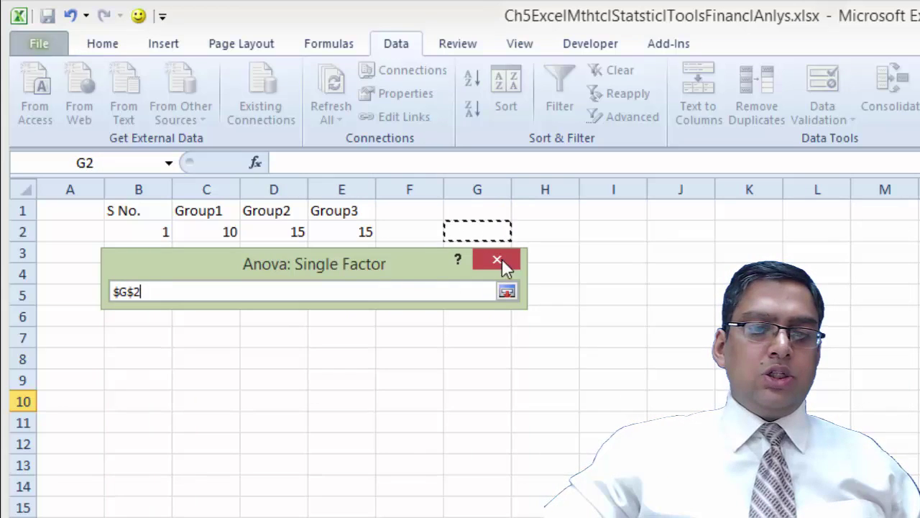
click(506, 291)
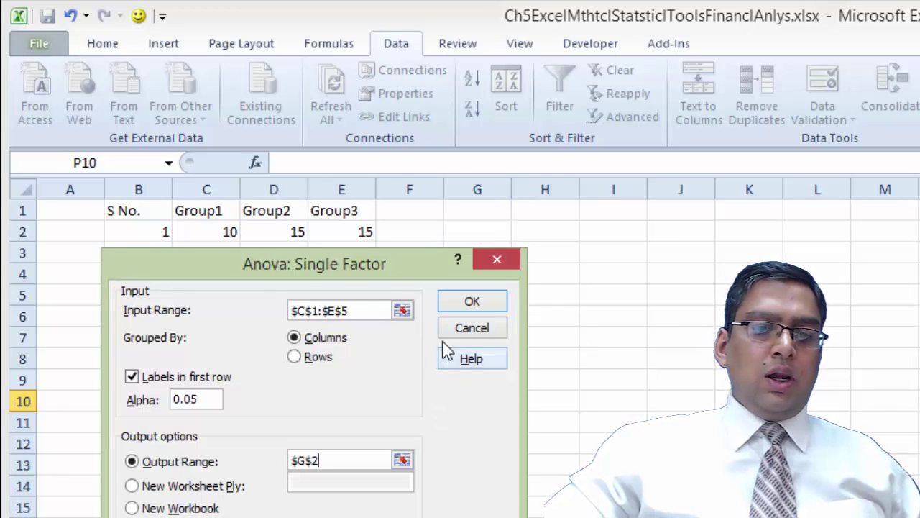
click(480, 308)
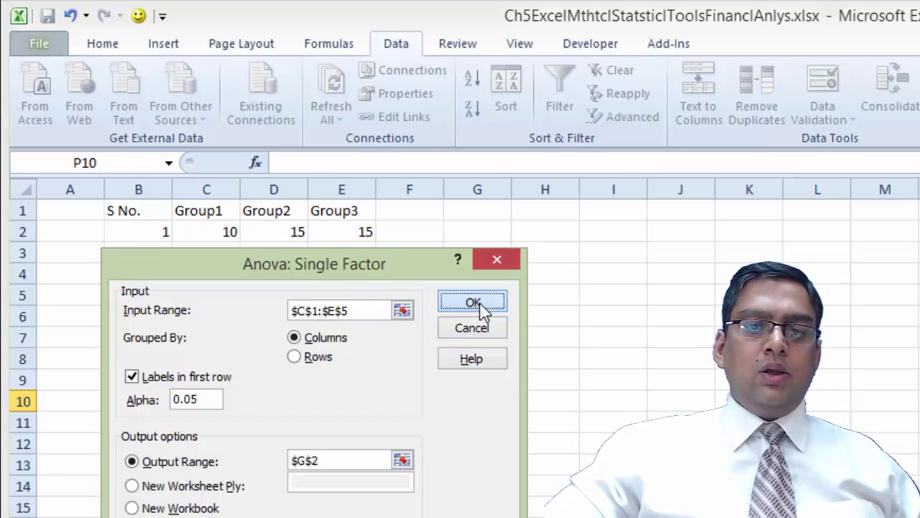
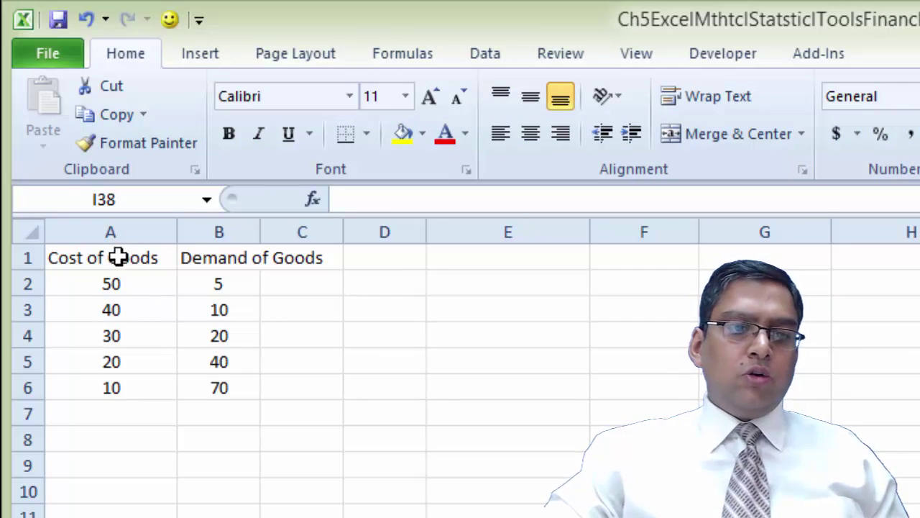
Examine the cost of goods values and compare them with the matching demand values.
click(101, 289)
click(102, 306)
click(105, 334)
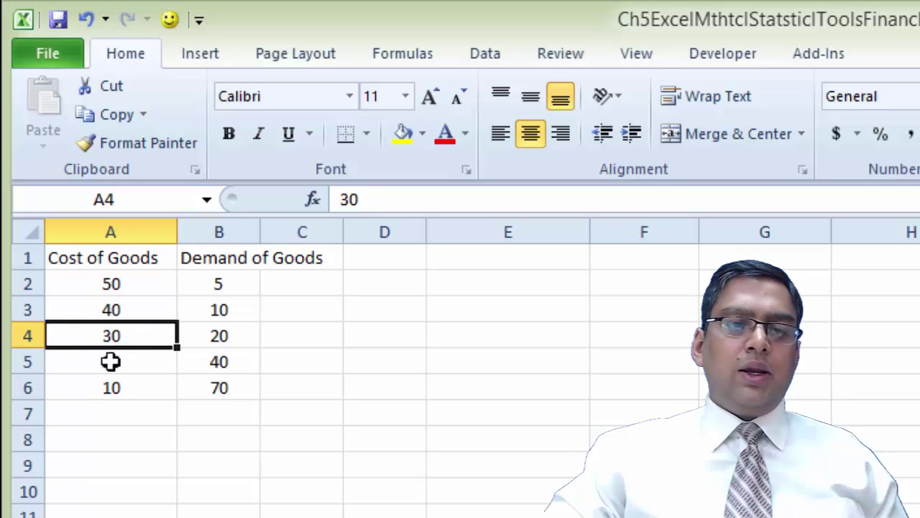
click(111, 363)
click(111, 385)
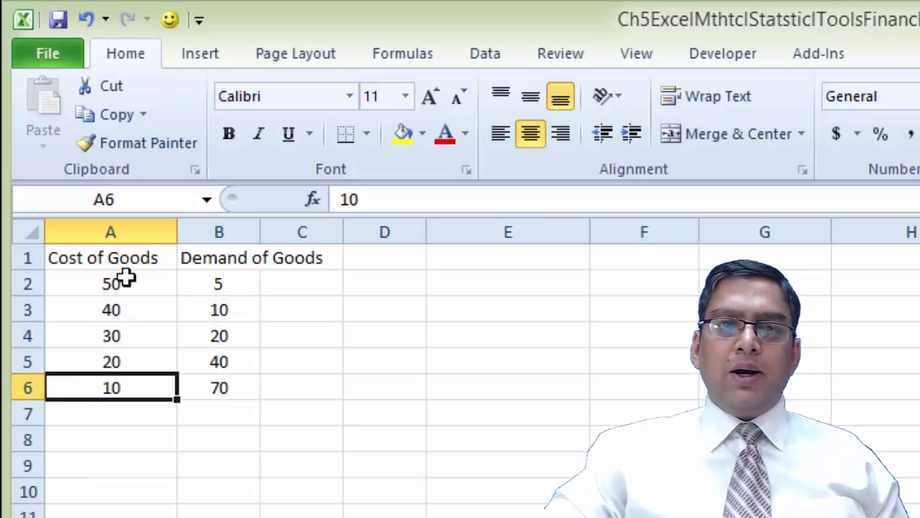
click(212, 282)
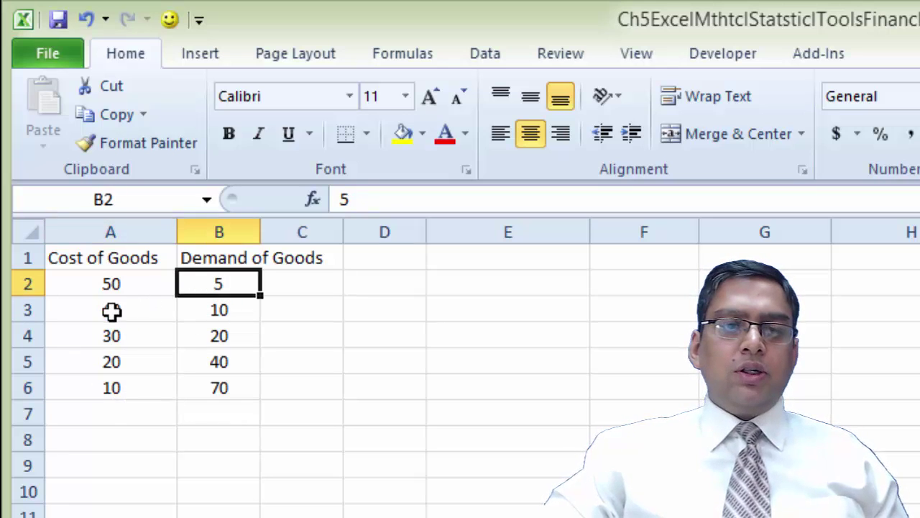
click(108, 310)
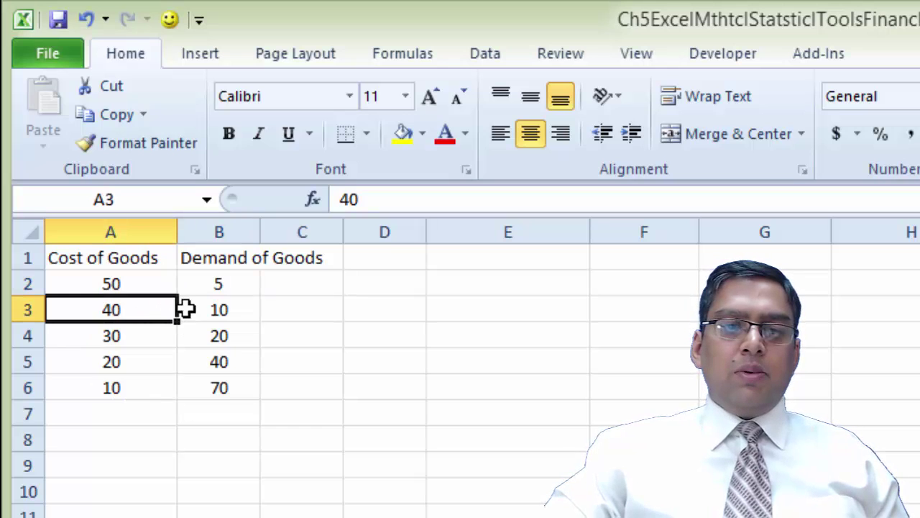
click(230, 306)
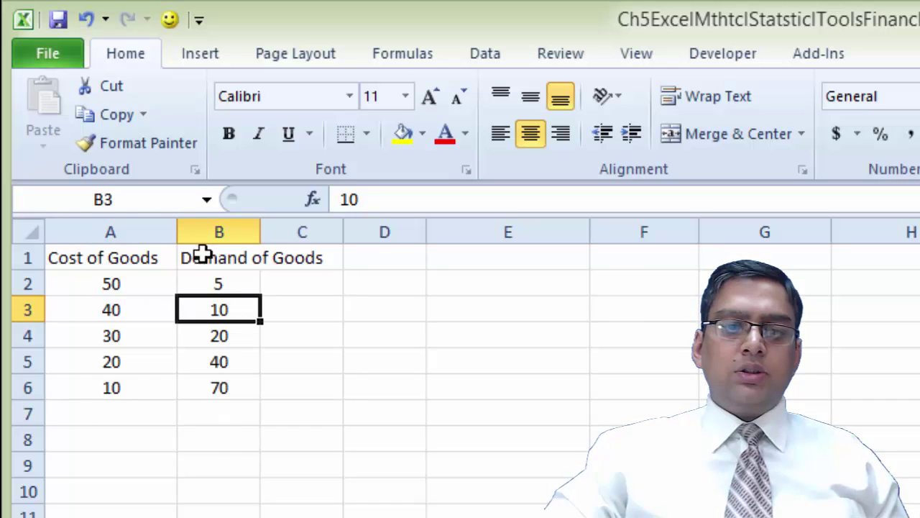
Run a Correlation analysis on the cost and demand of goods data, with the output range starting at cell E2.
click(463, 332)
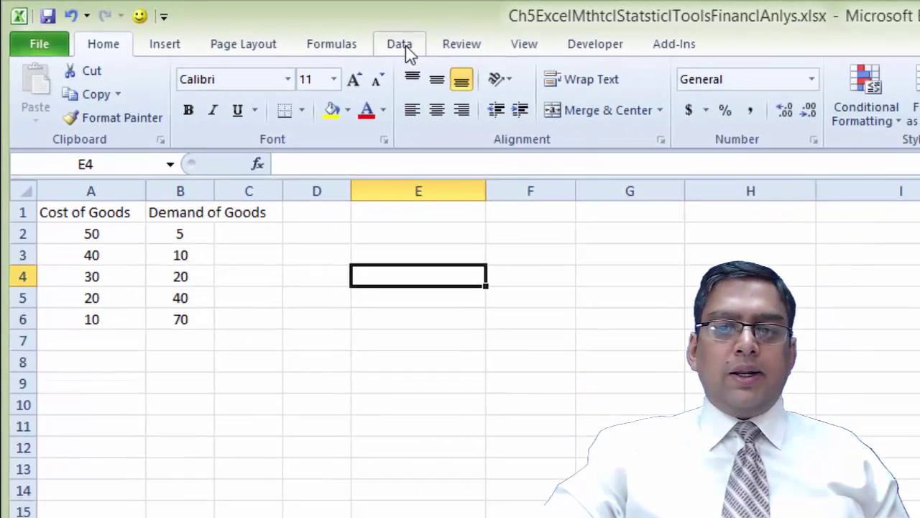
click(485, 53)
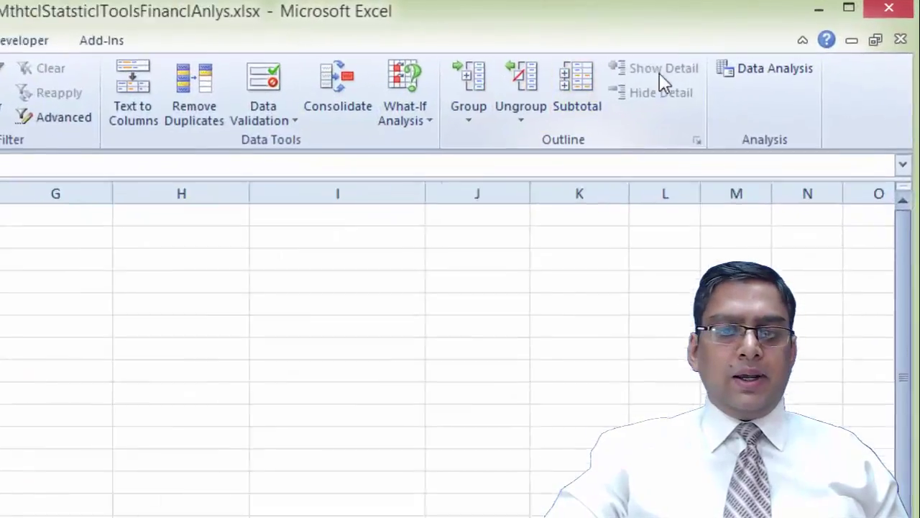
click(767, 68)
click(147, 300)
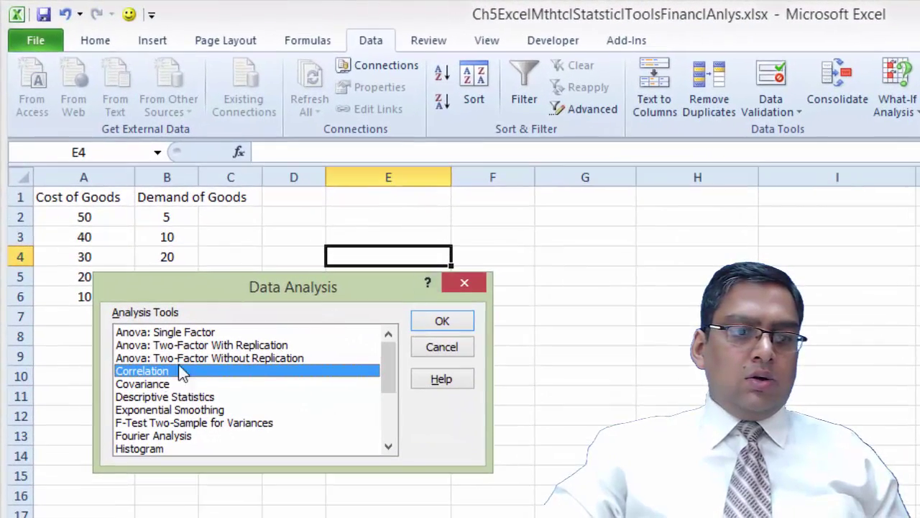
drag(198, 292, 579, 246)
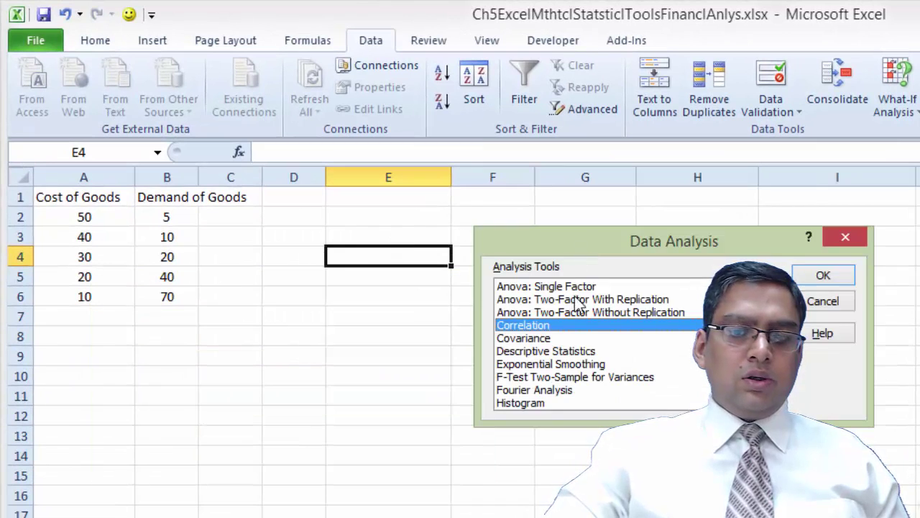
click(821, 279)
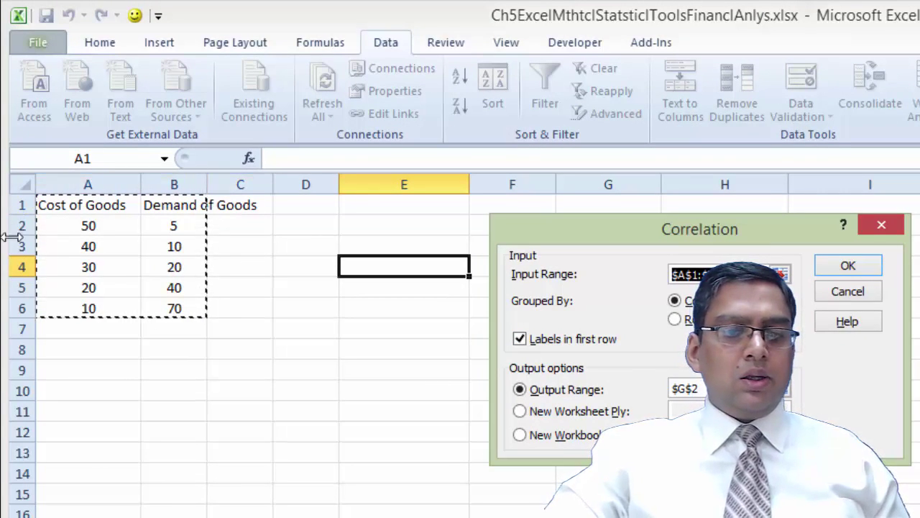
click(785, 394)
click(364, 225)
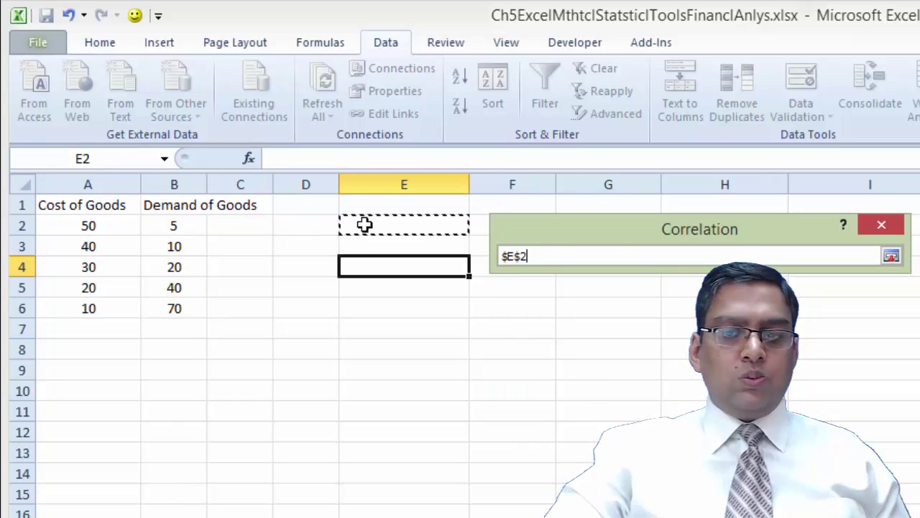
click(891, 256)
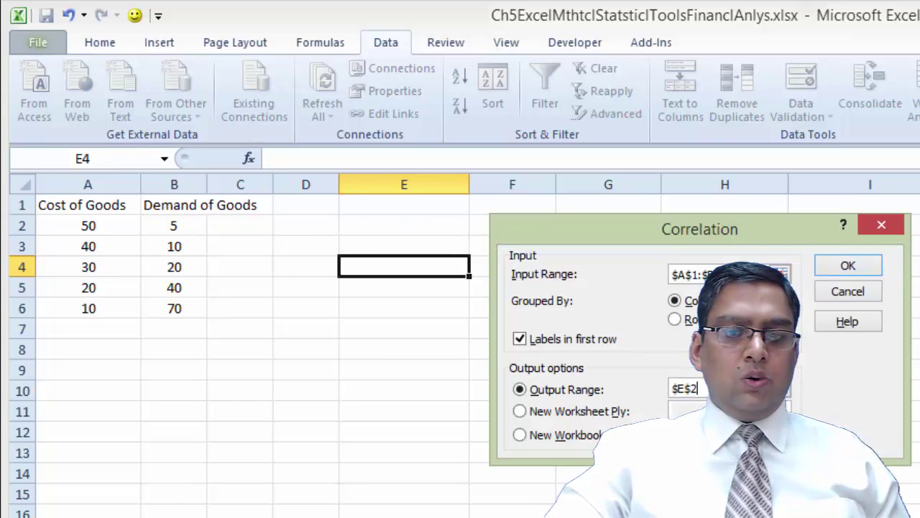
click(870, 269)
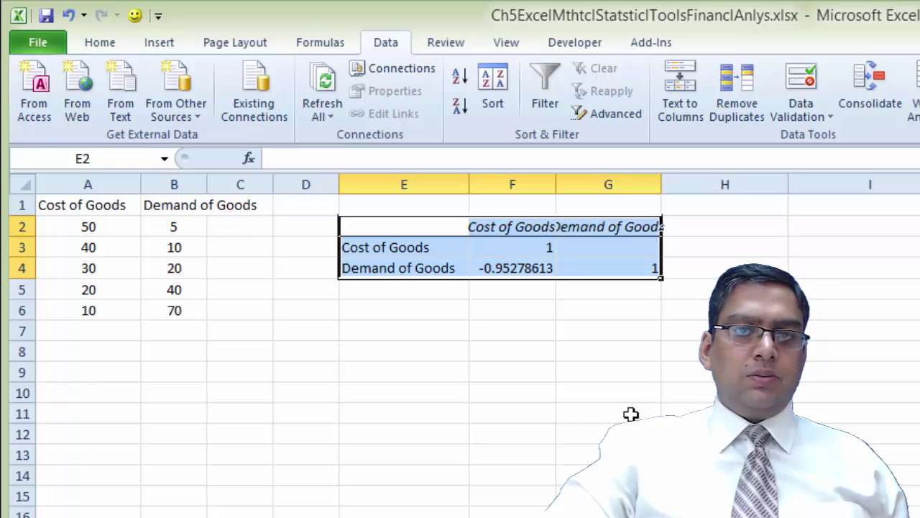
click(347, 332)
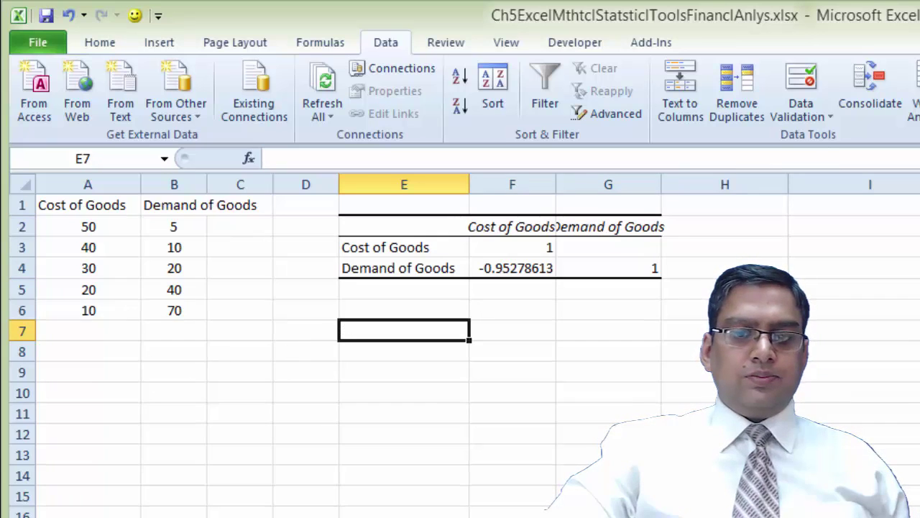
Open the Regression tool from the data analysis tools.
key(alt+a)
key(y)
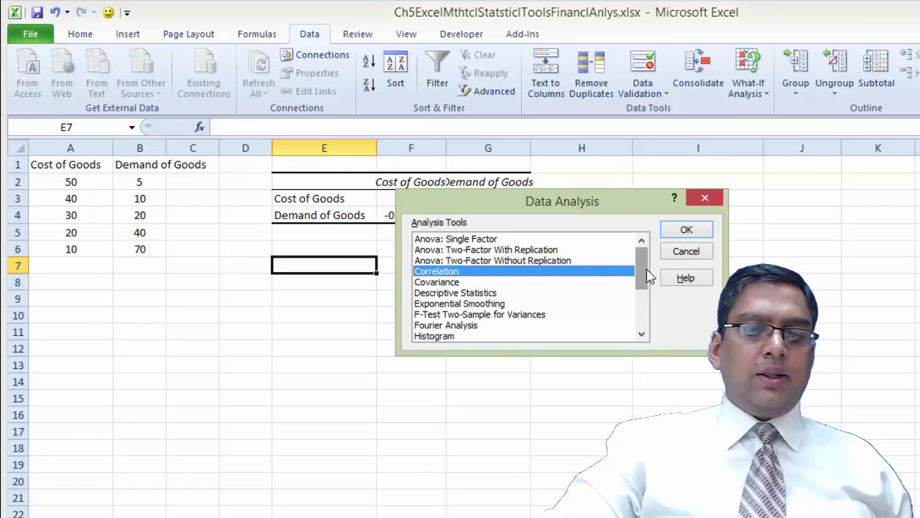
drag(647, 277, 647, 302)
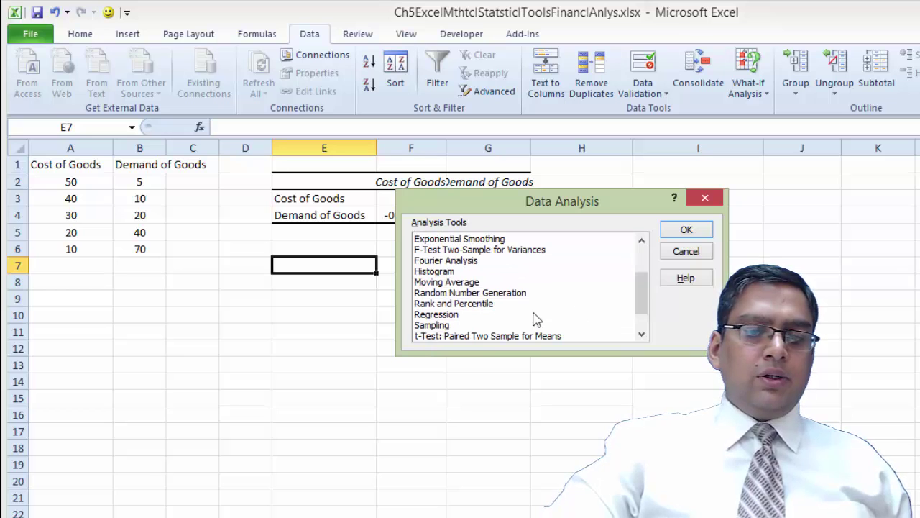
click(435, 315)
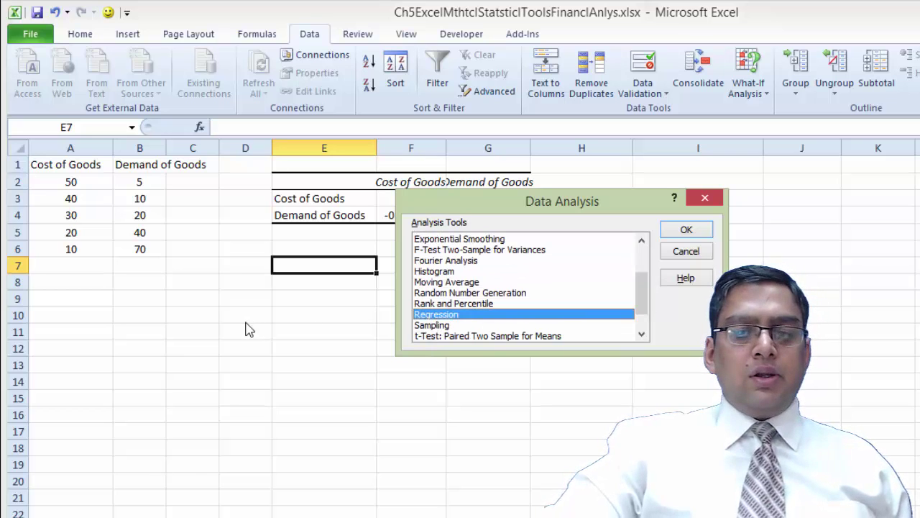
click(687, 231)
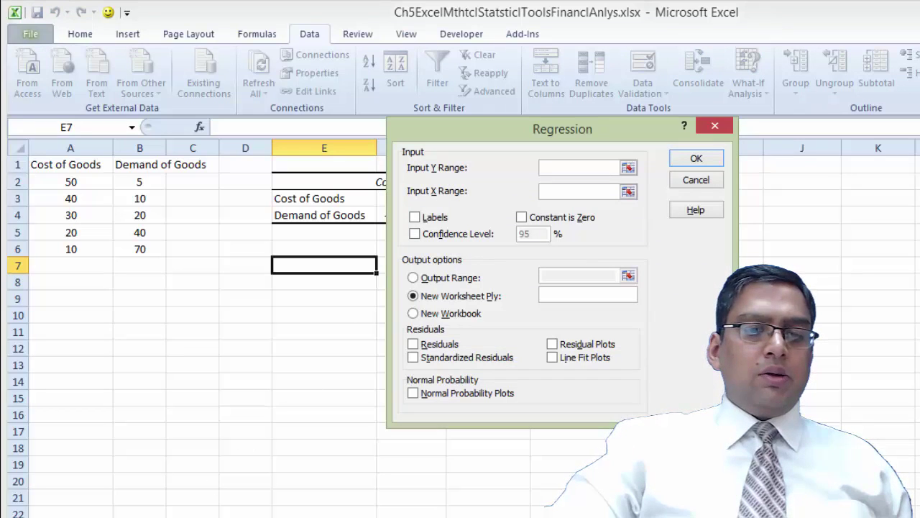
Check the regression equation notes on the Regression sheet, return to Regression1, and clear the stray sheet reference from the Input Y Range.
key(ctrl+Page_Down)
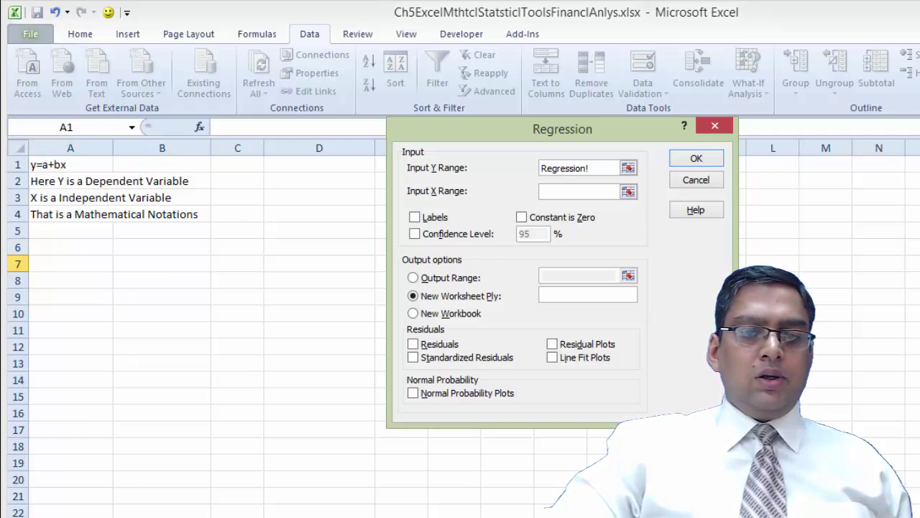
click(407, 479)
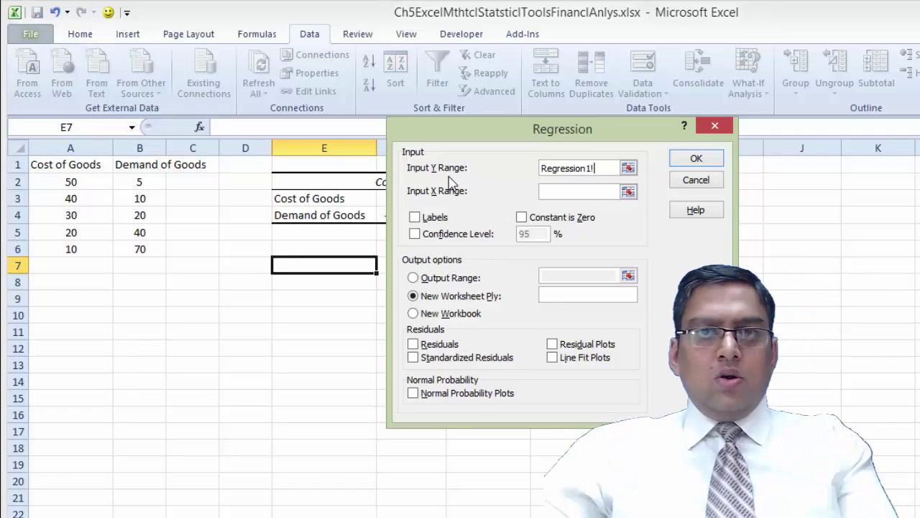
key(BackSpace)
key(BackSpace)
key(BackSpace)
key(BackSpace)
key(BackSpace)
key(BackSpace)
key(BackSpace)
key(BackSpace)
key(BackSpace)
key(BackSpace)
key(BackSpace)
key(BackSpace)
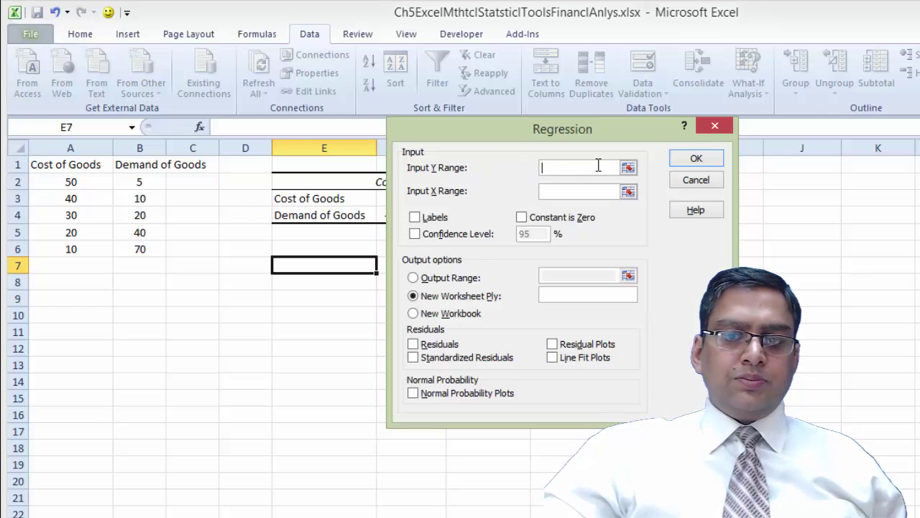
Set the regression's Input Y Range to demand of goods, B1:B6, and its Input X Range to cost of goods, A1:A6.
click(628, 168)
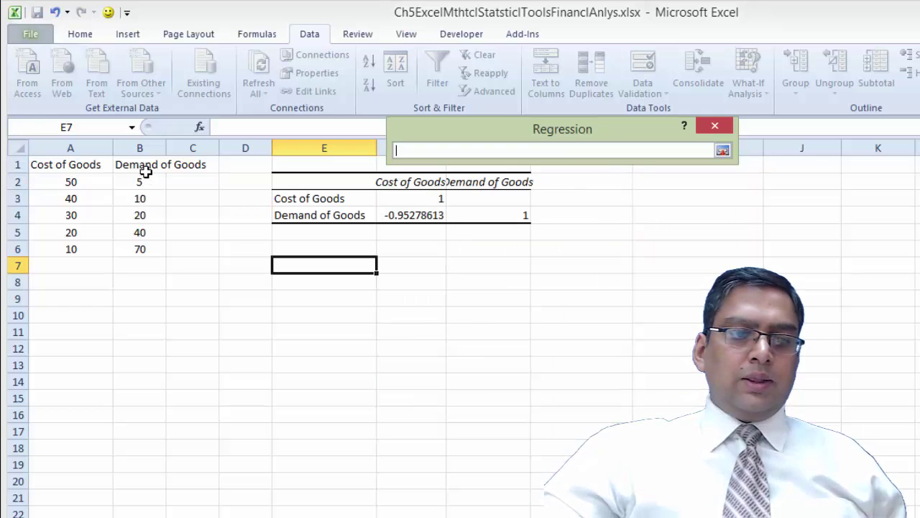
drag(145, 166, 140, 245)
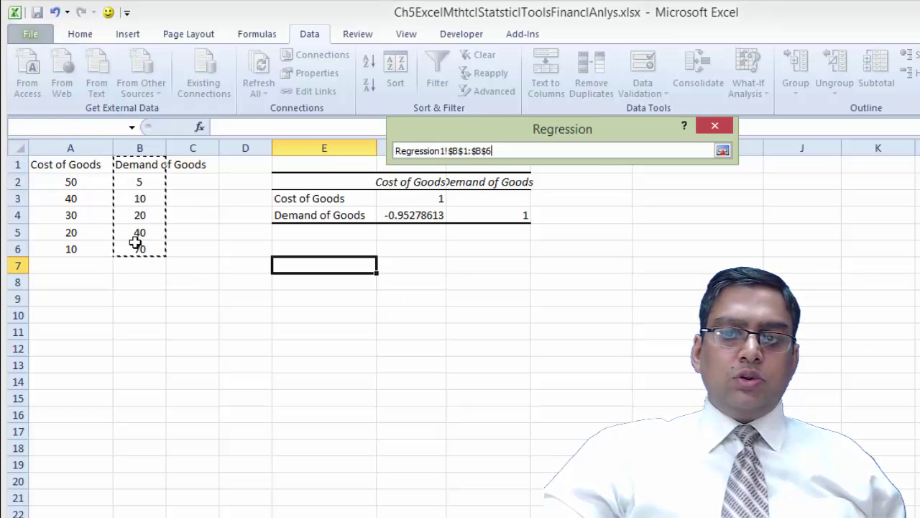
click(722, 151)
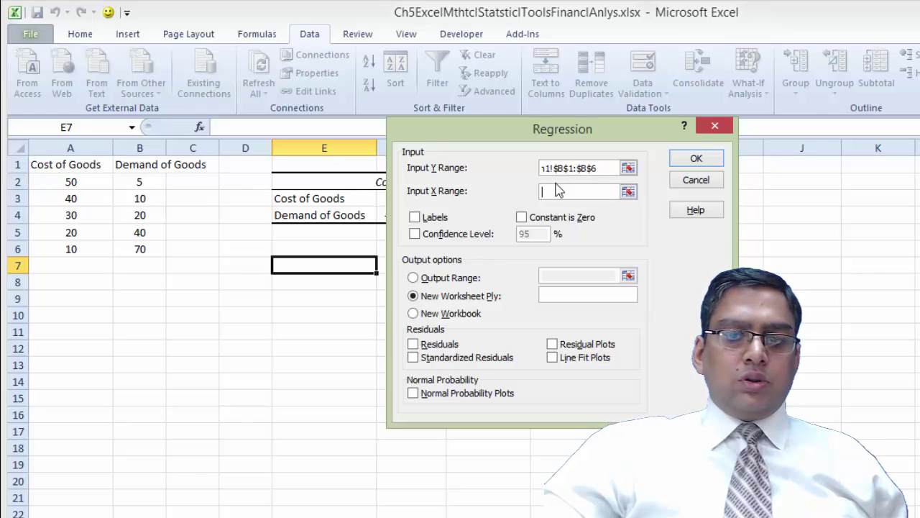
click(628, 191)
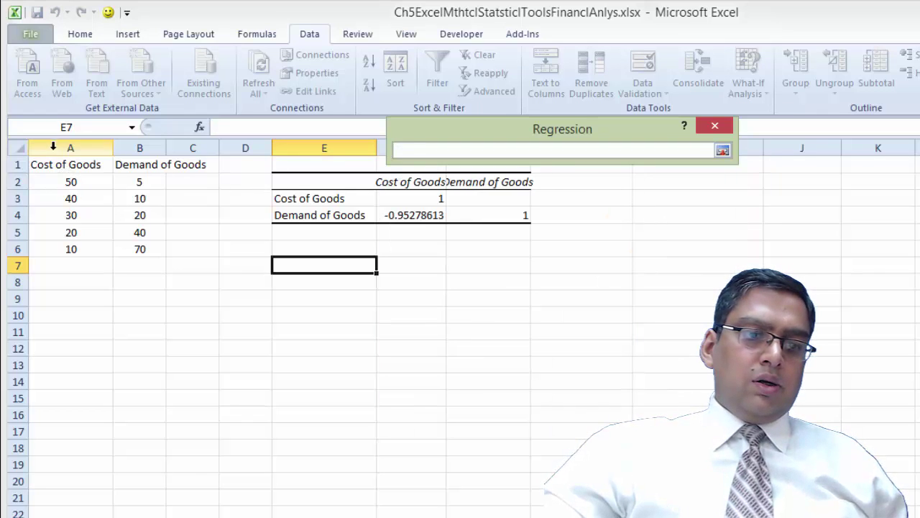
click(69, 164)
drag(70, 164, 66, 245)
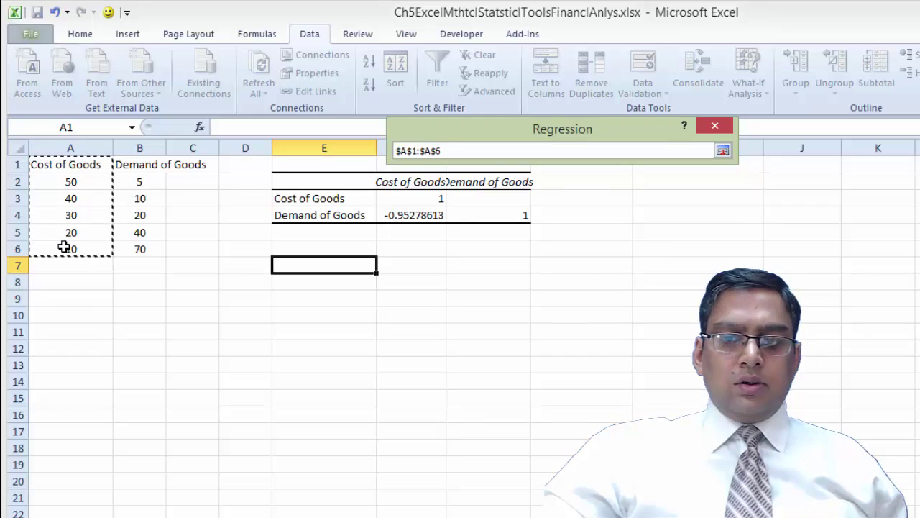
click(723, 153)
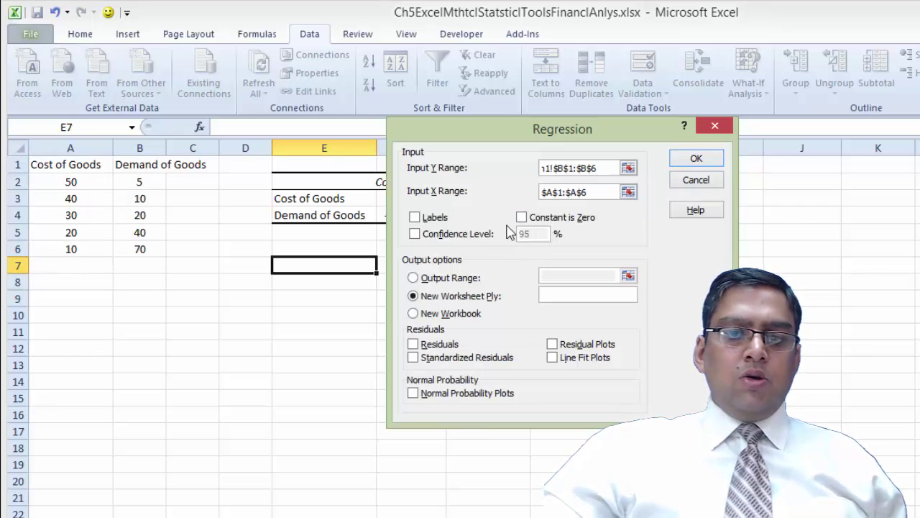
Enable Labels and the 95% Confidence Level for the regression.
click(421, 218)
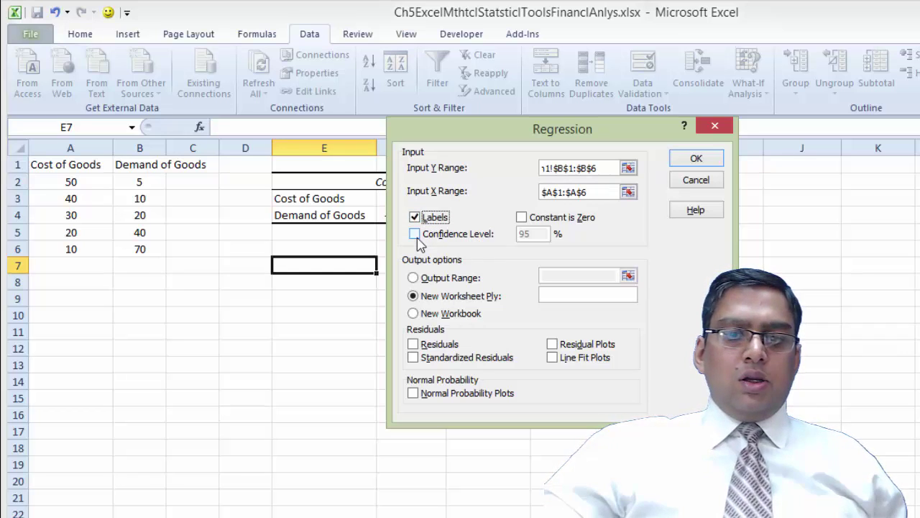
click(415, 235)
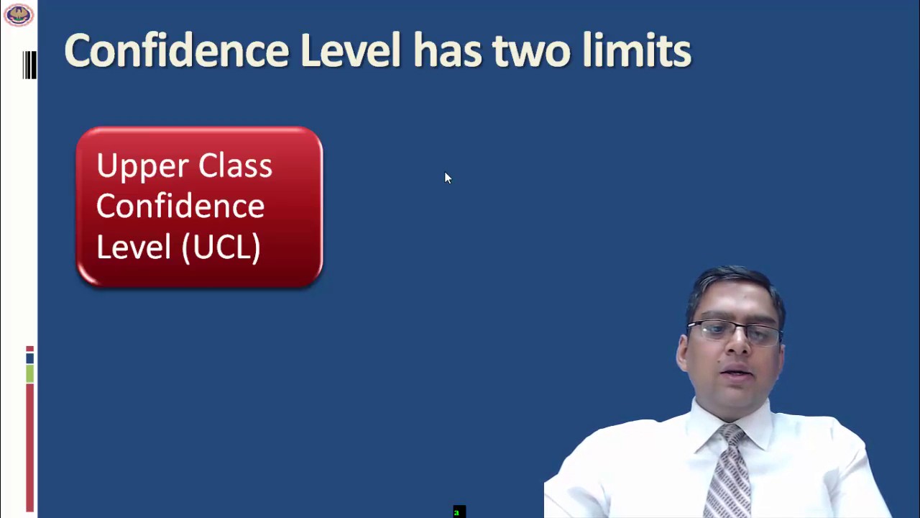
key(Right)
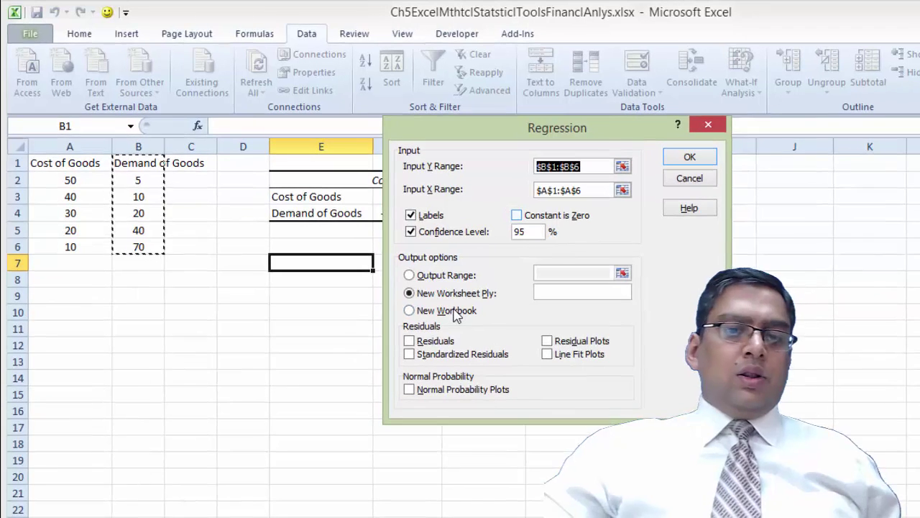
Set the regression output range to cell E7, include Residuals, and run the analysis.
click(408, 275)
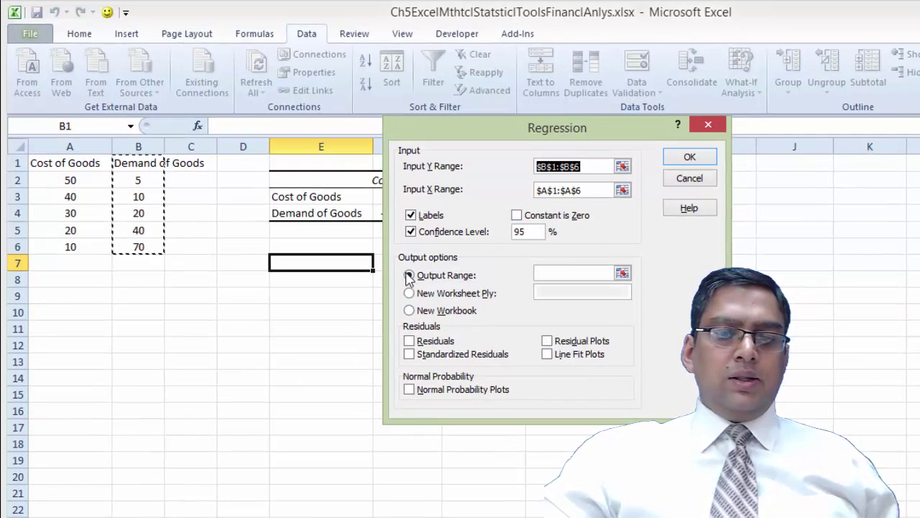
click(622, 274)
click(309, 263)
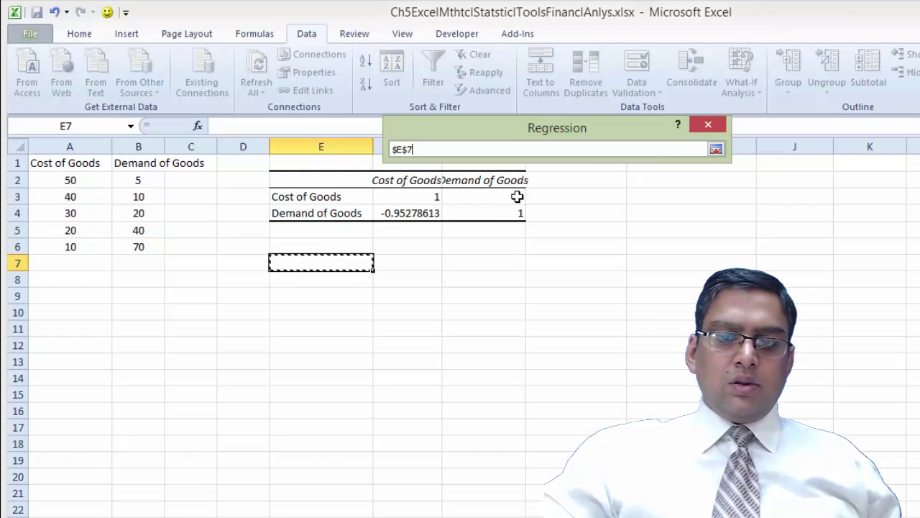
click(716, 150)
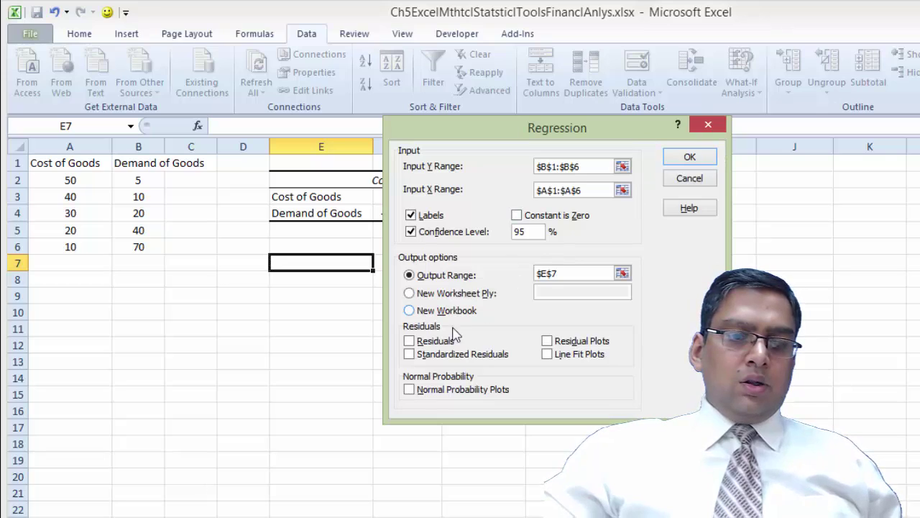
click(409, 341)
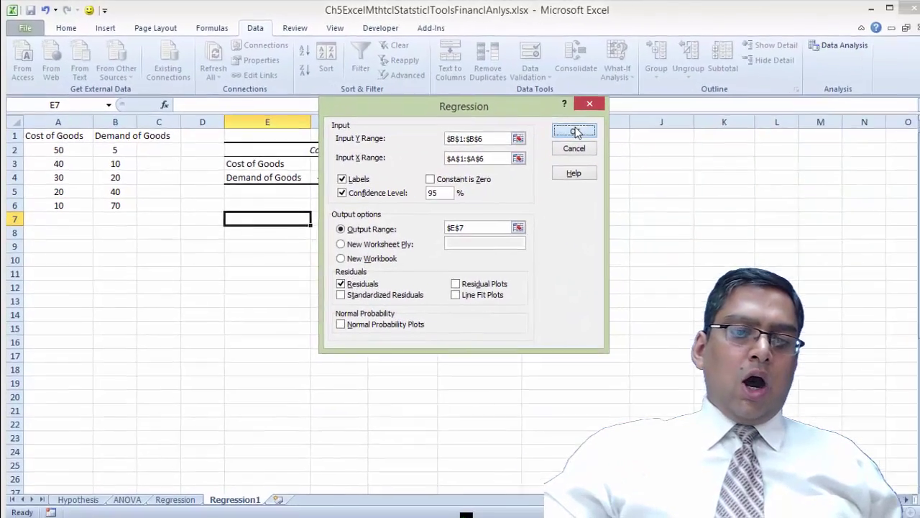
click(575, 132)
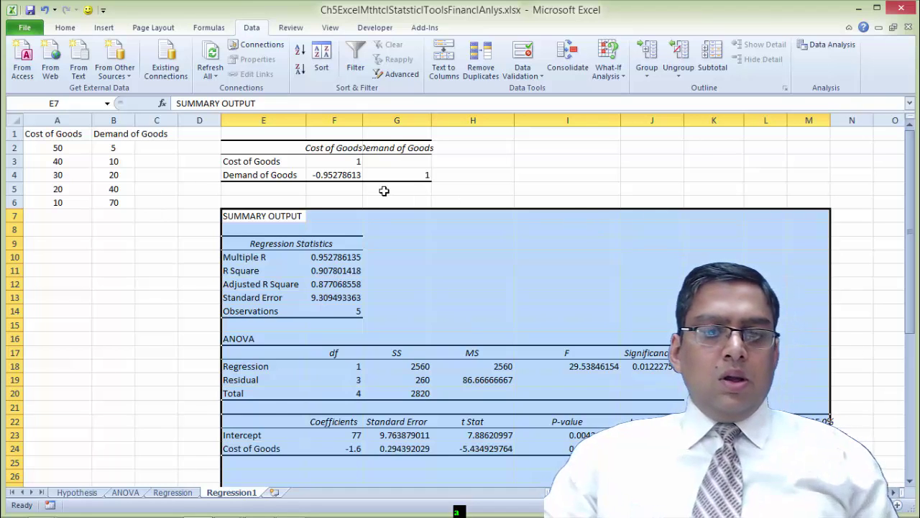
Calculate the square root of R Square in cell G10 with =SQRT(F11), beside the Multiple R value.
scroll(384, 190, down, 1)
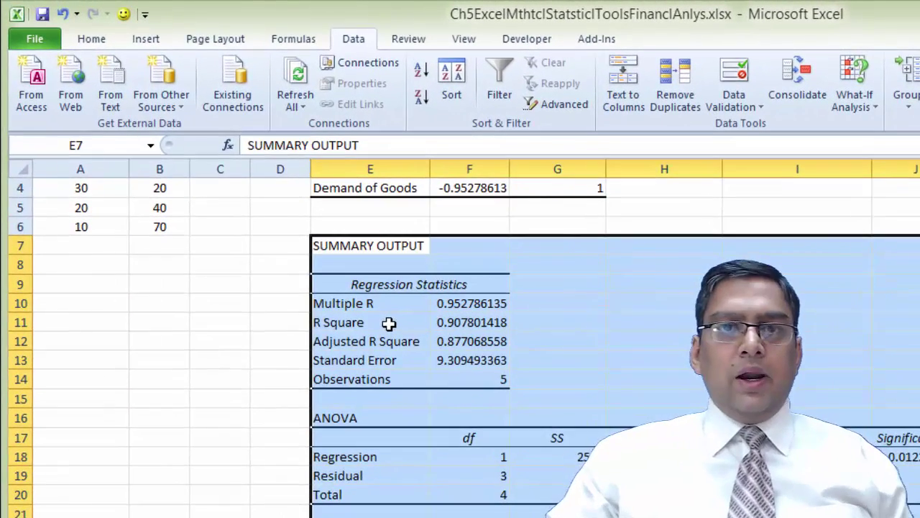
click(378, 216)
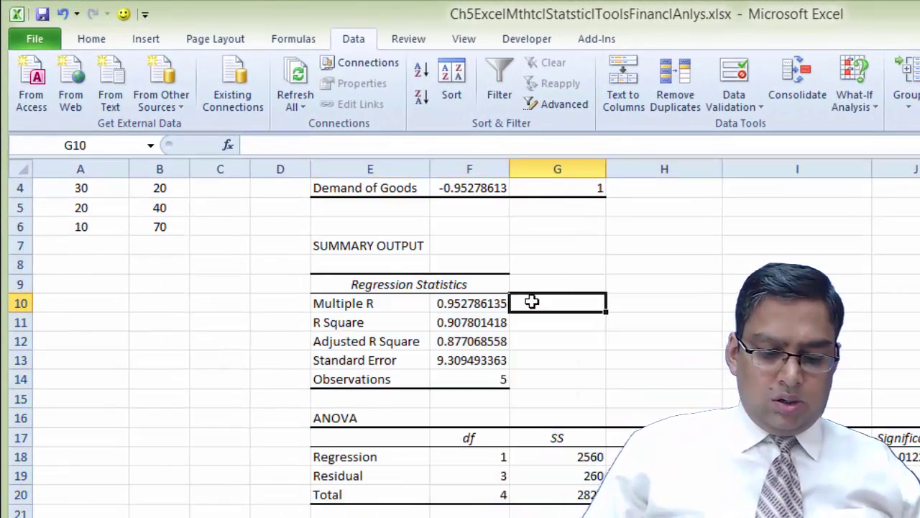
text(=s)
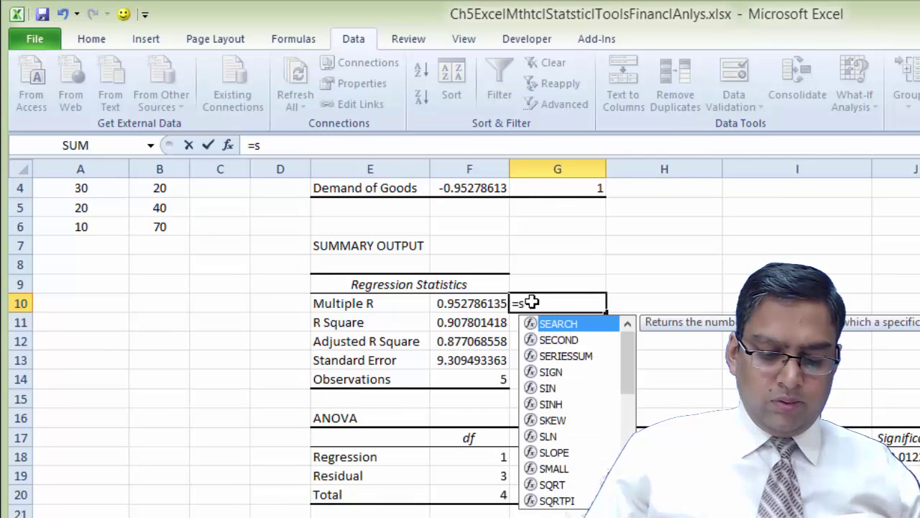
text(qrt)
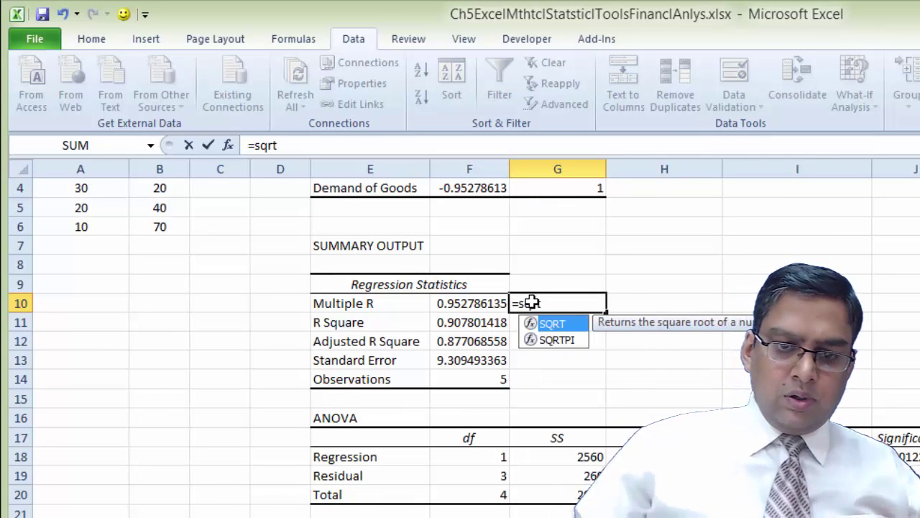
text(()
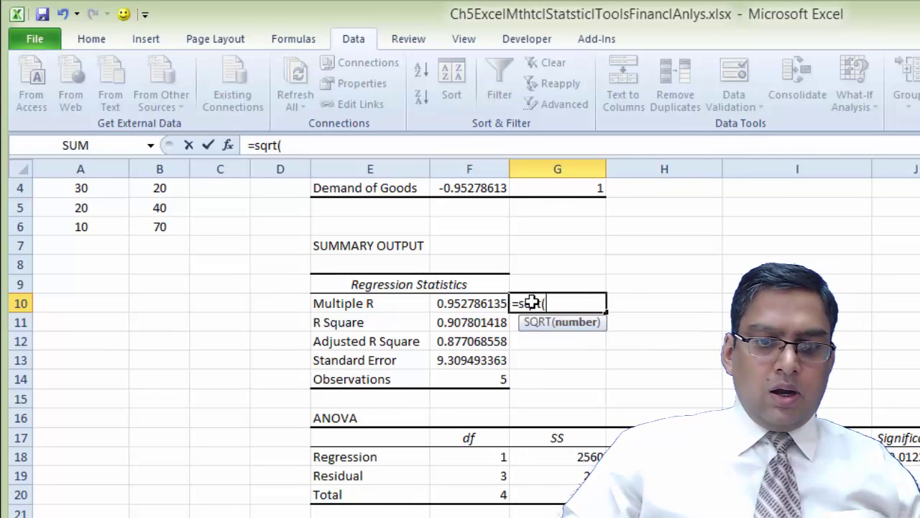
click(443, 324)
text())
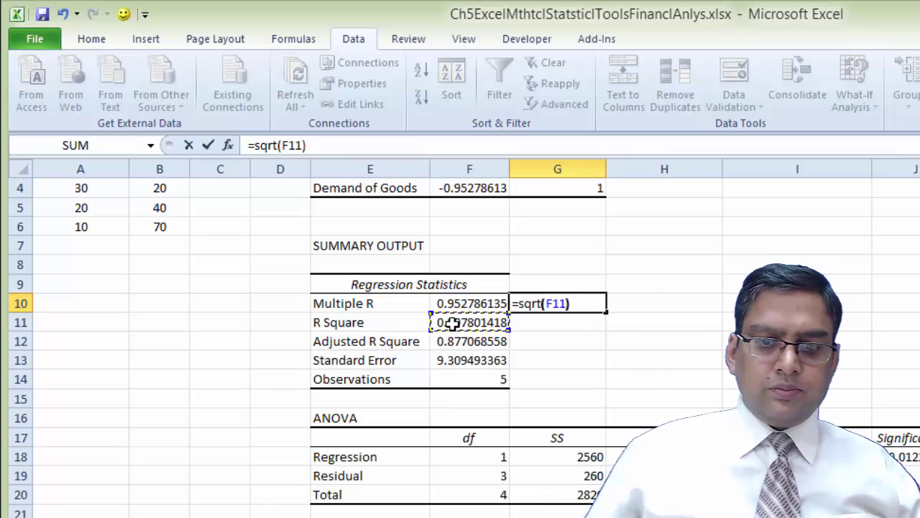
key(Return)
key(Up)
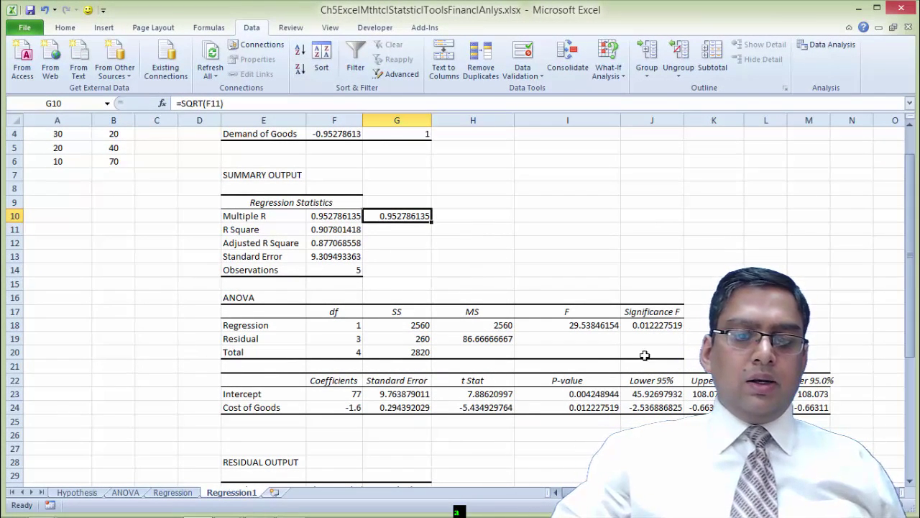
Clear the contents of columns L and M, which hold the duplicate 95.0% confidence limits.
scroll(638, 342, down, 1)
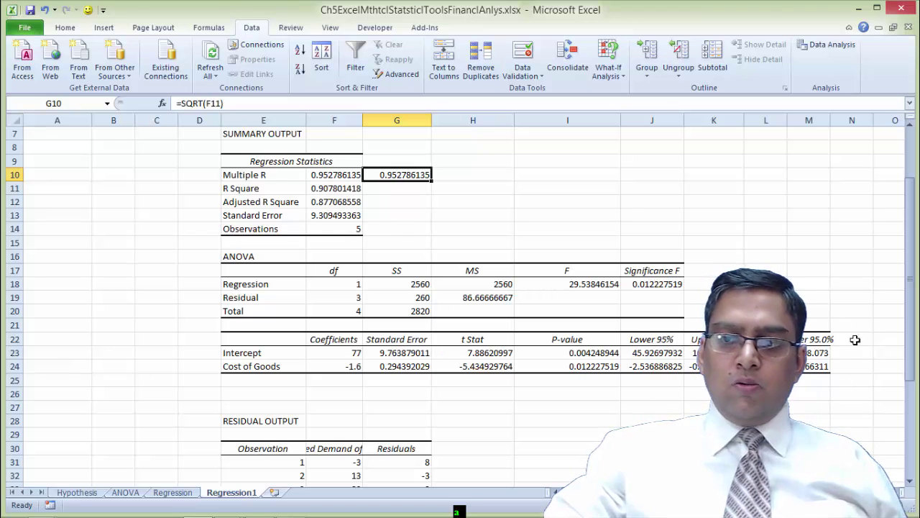
click(769, 134)
key(ctrl+shift+Down)
key(shift+Right)
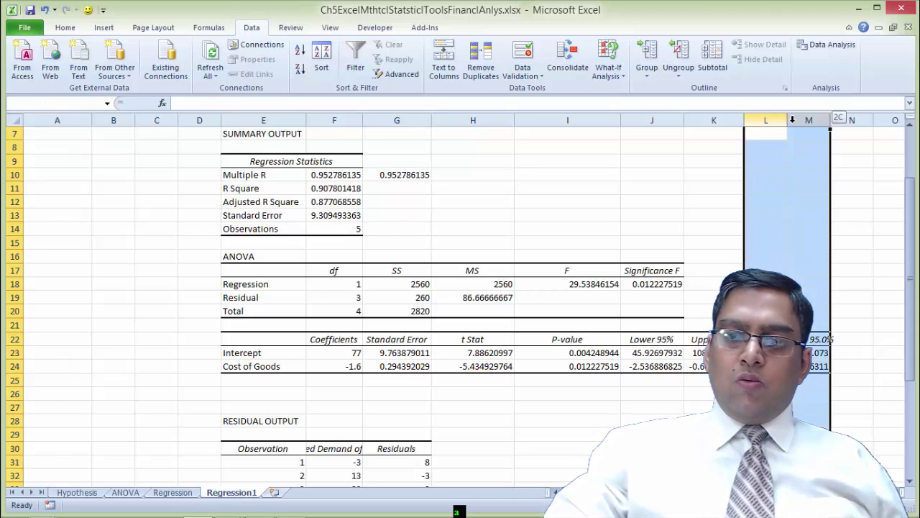
right_click(795, 128)
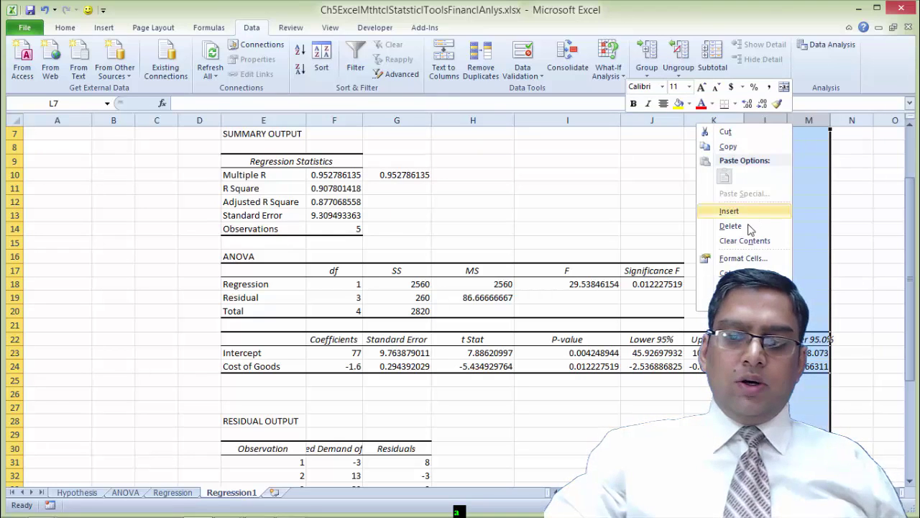
click(747, 237)
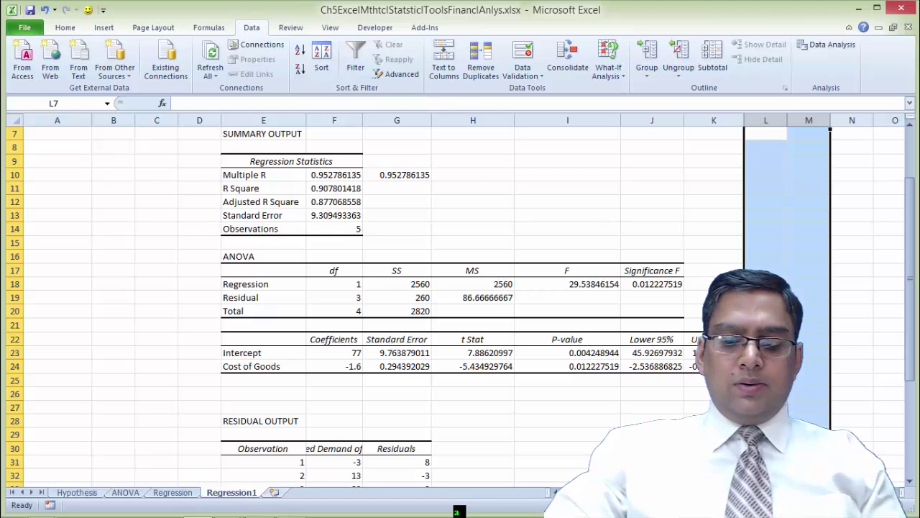
Recalculate the predicted demand for observation 1 in cell H31 with =77-(1.6*50), using the intercept, the Cost of Goods coefficient and the first cost.
scroll(562, 424, up, 1)
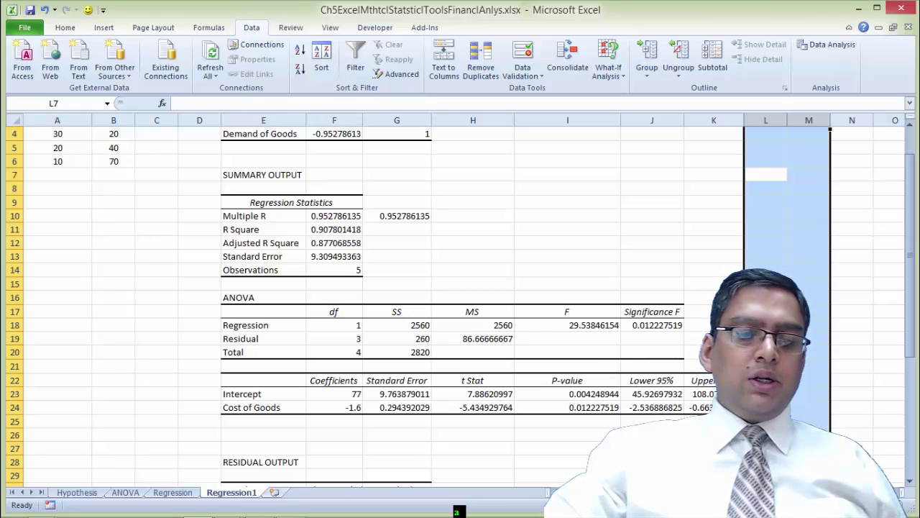
scroll(359, 301, down, 1)
scroll(475, 450, down, 2)
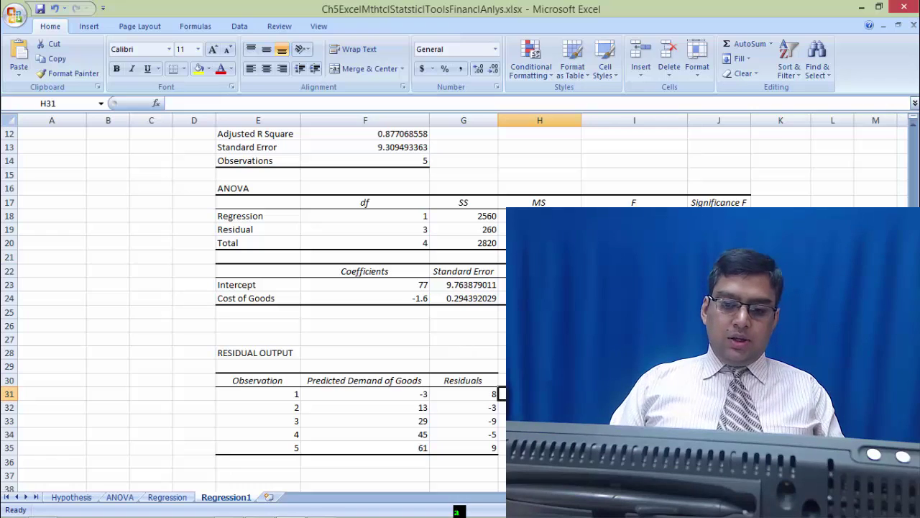
text(=)
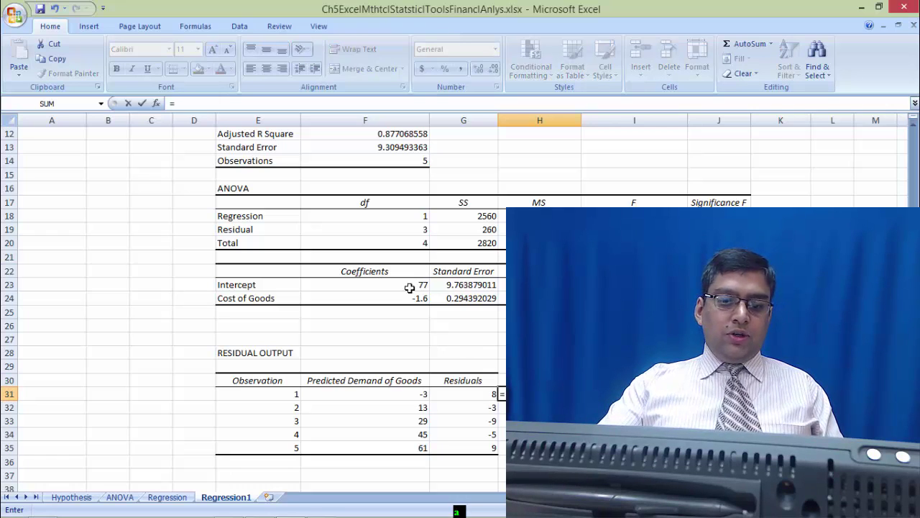
text(77-(1.6*)
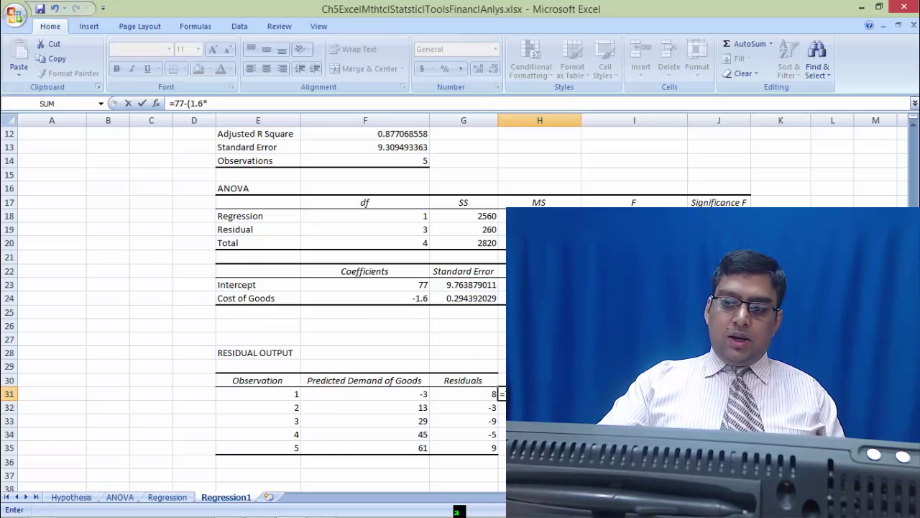
scroll(251, 288, up, 4)
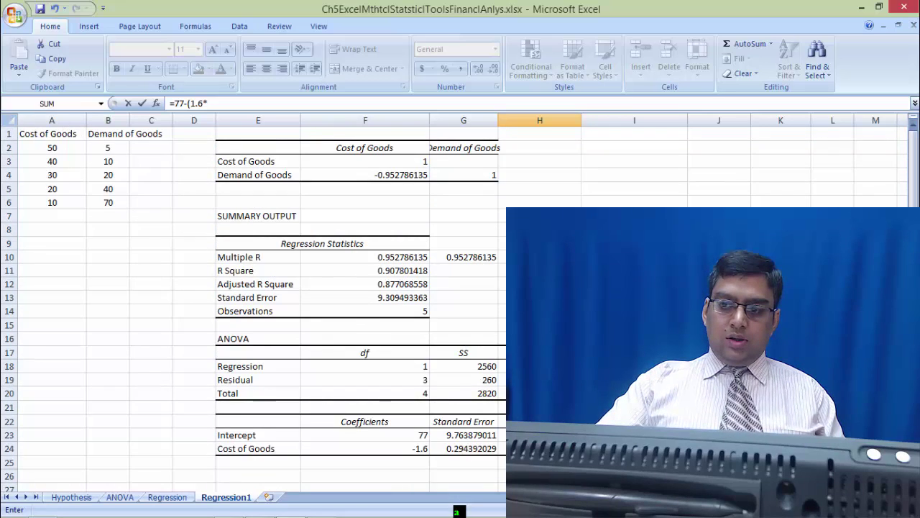
scroll(252, 302, down, 3)
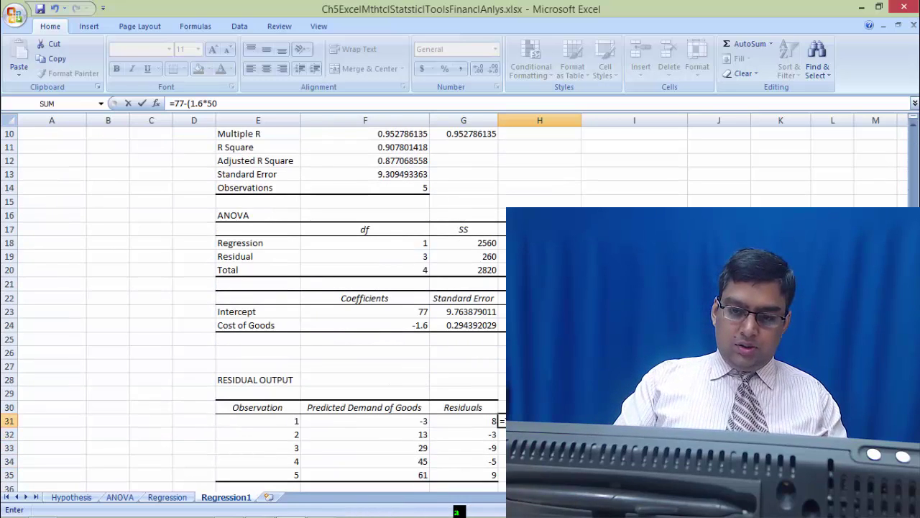
key(Return)
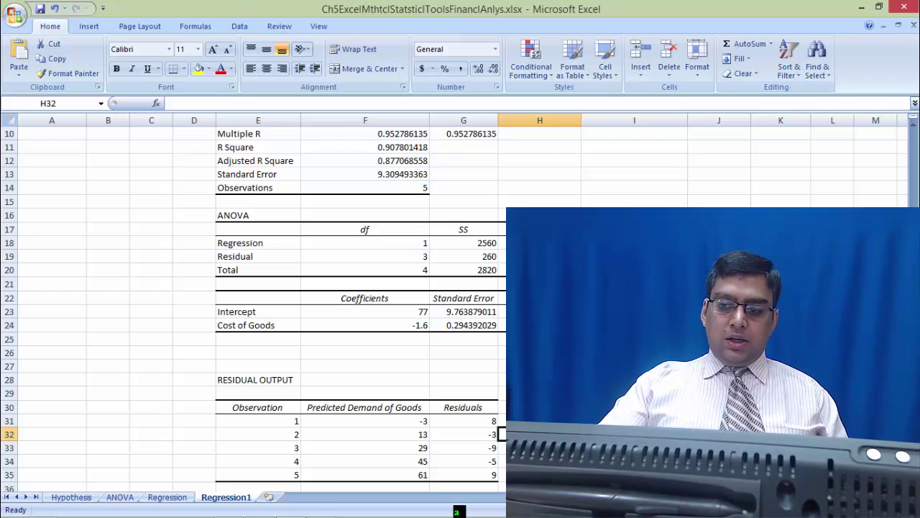
Review the source data against the residual output, and switch to the presentation's closing Thank You slide.
scroll(133, 166, up, 3)
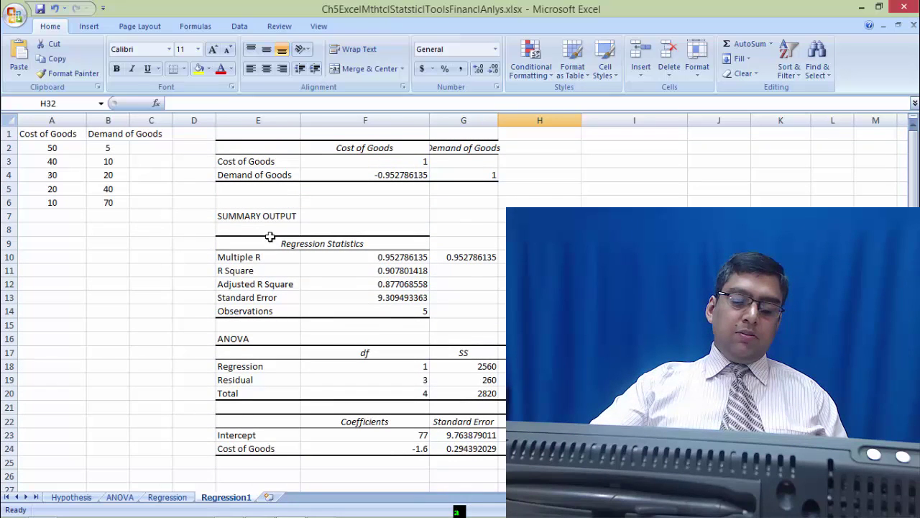
scroll(270, 237, down, 3)
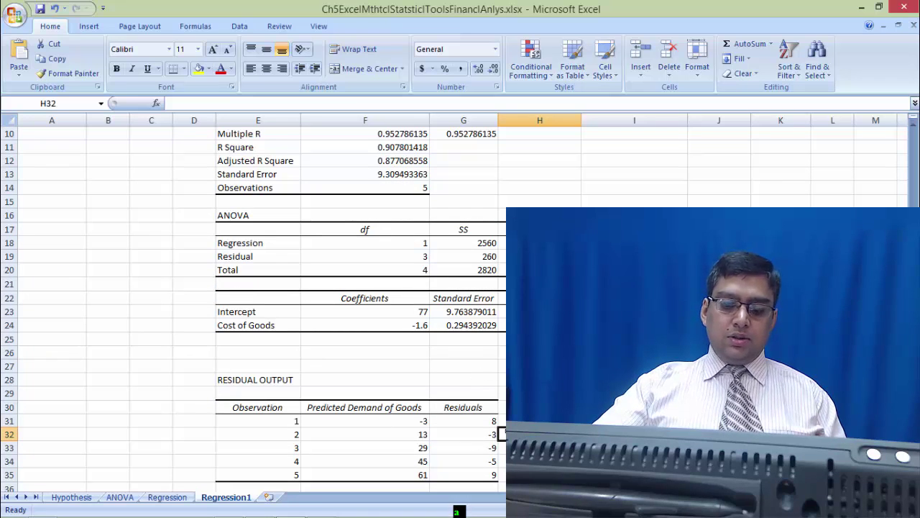
key(alt+Tab)
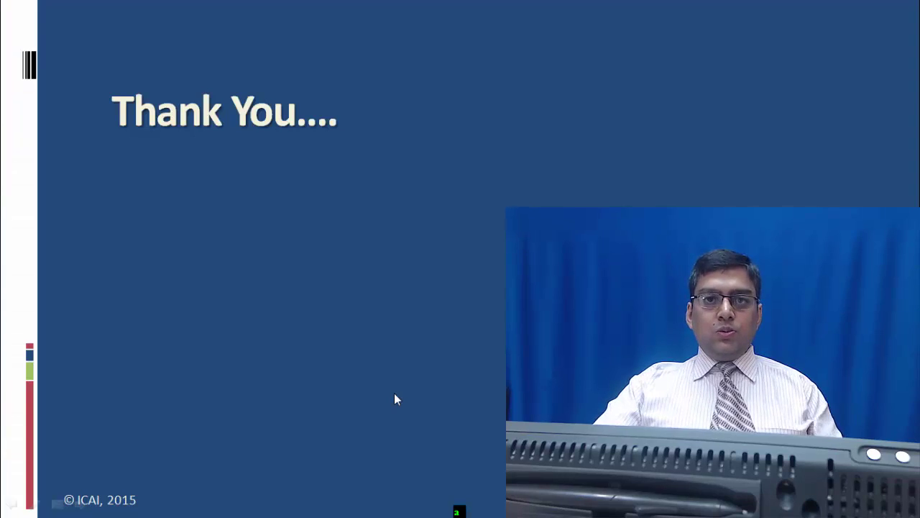